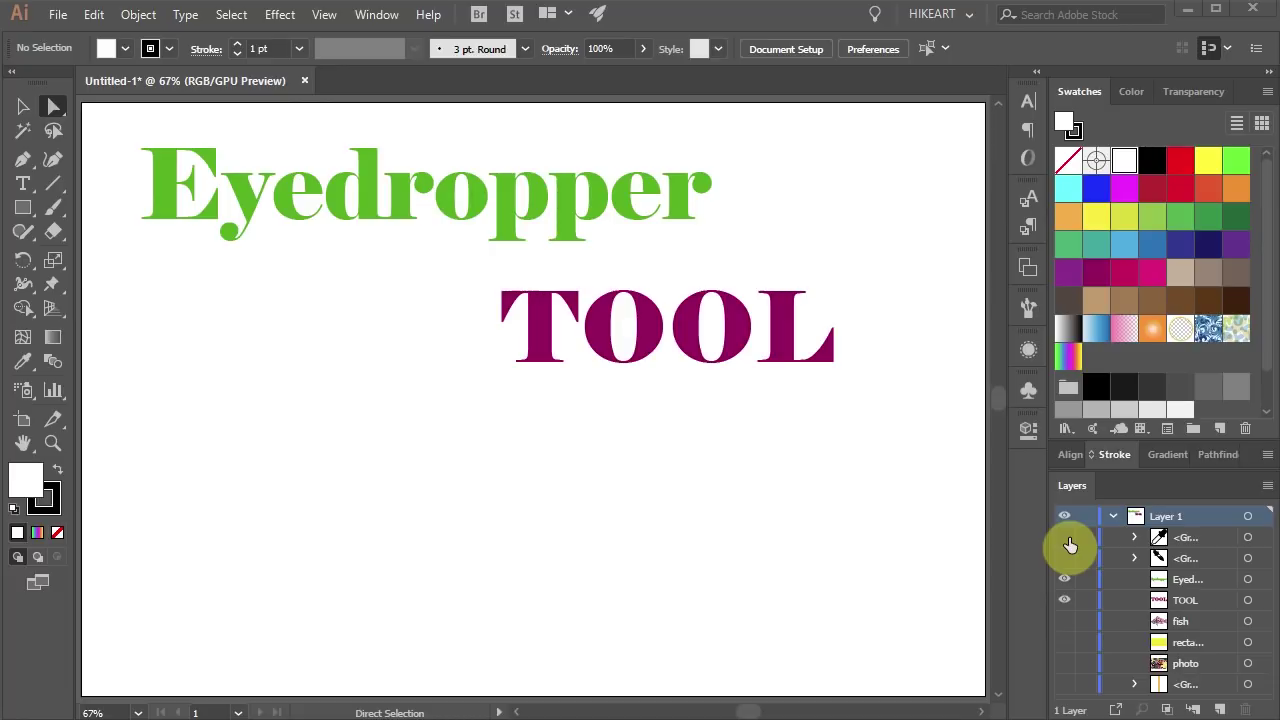
- Make both hidden eyedropper illustrations visible in the Layers panel and select the Eyedropper Tool
{"action": "left_click", "coordinate": [1066, 539]}
{"action": "left_click", "coordinate": [1064, 560]}
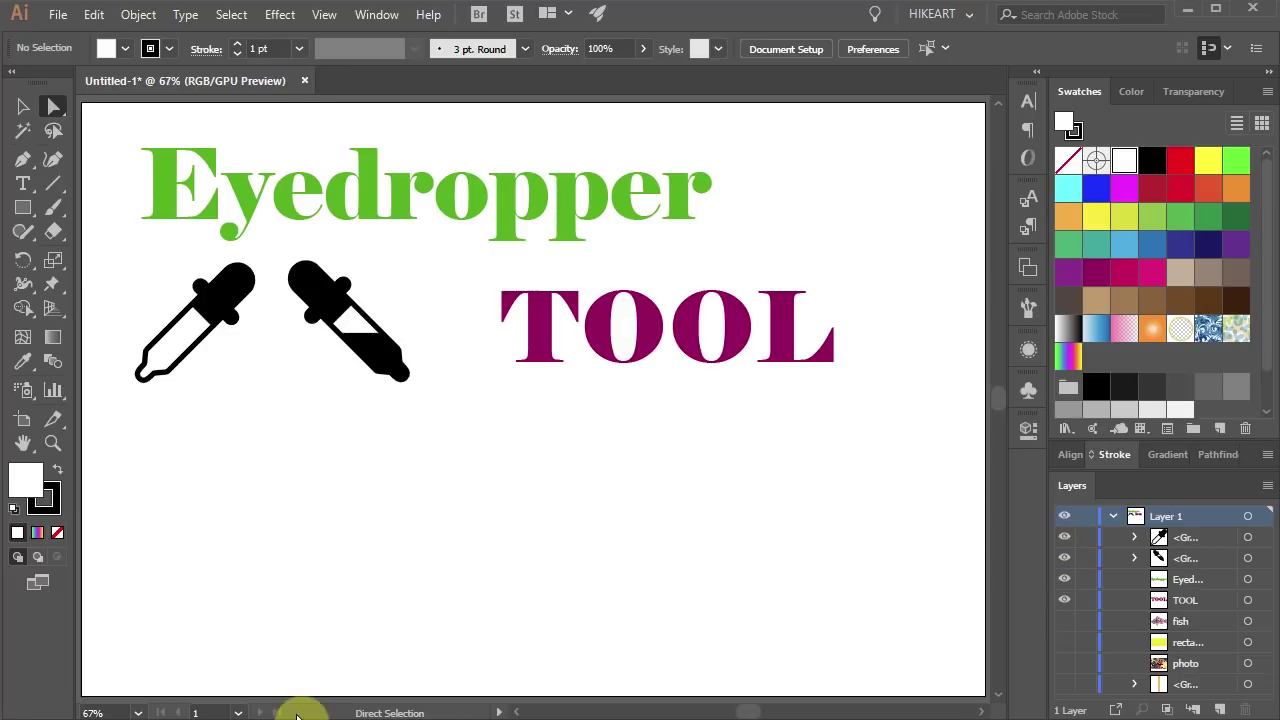
{"action": "left_click", "coordinate": [25, 365]}
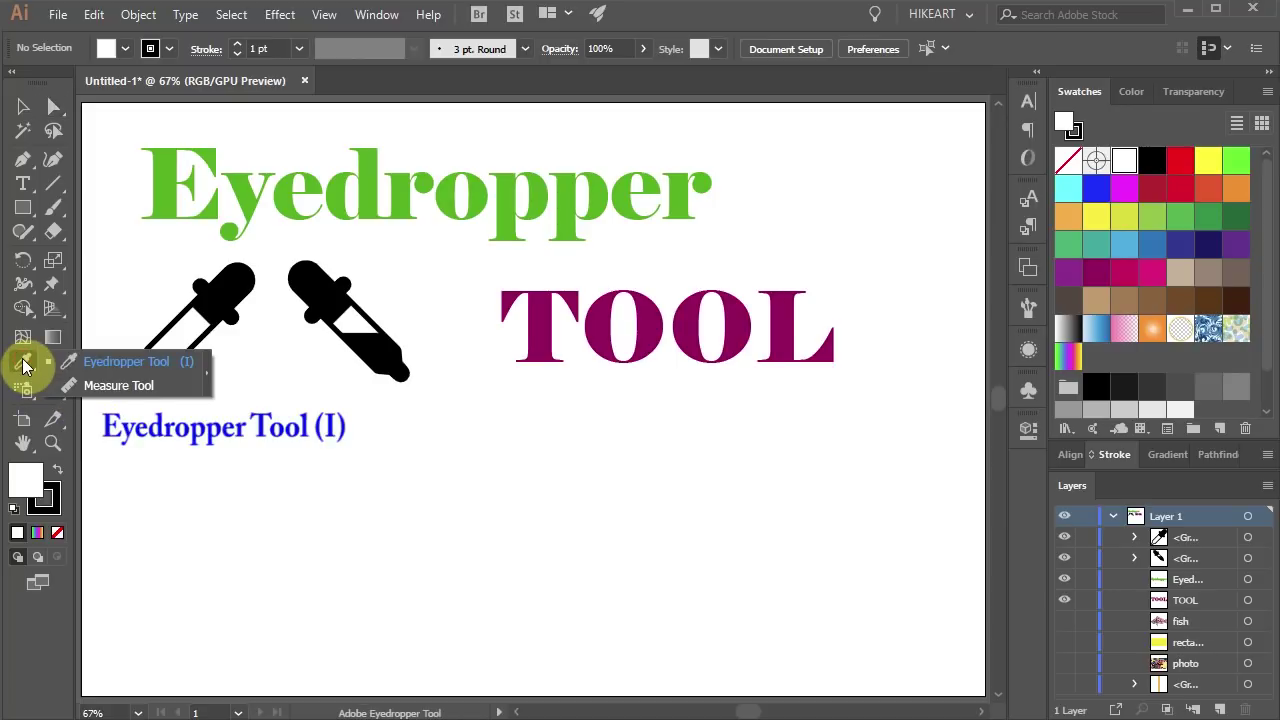
{"action": "left_click", "coordinate": [71, 366]}
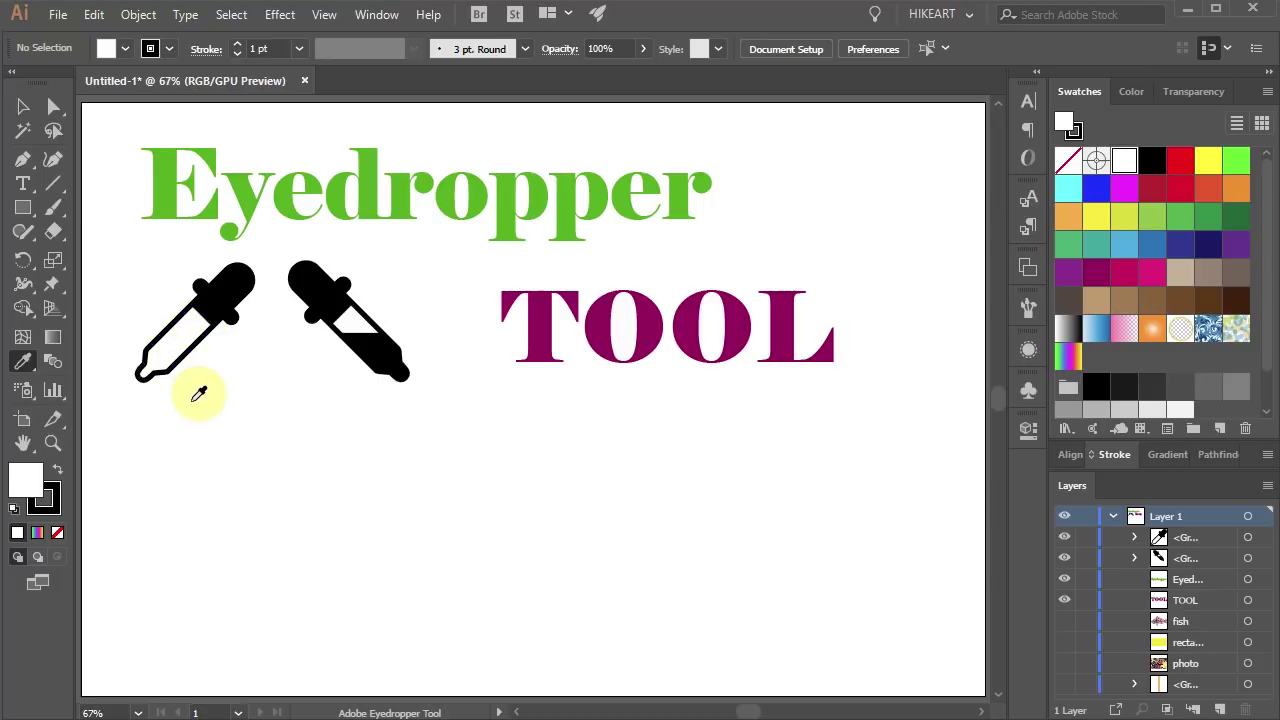
{"action": "double_click", "coordinate": [26, 366]}
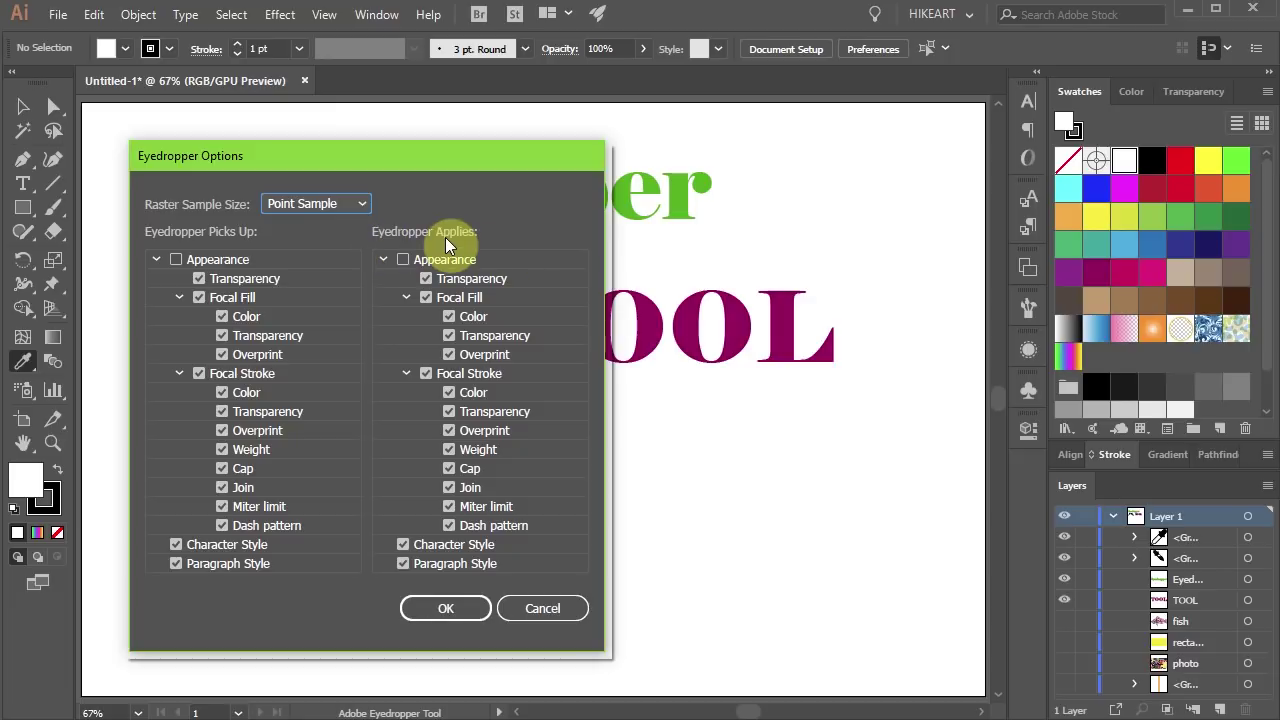
{"action": "left_click", "coordinate": [556, 610]}
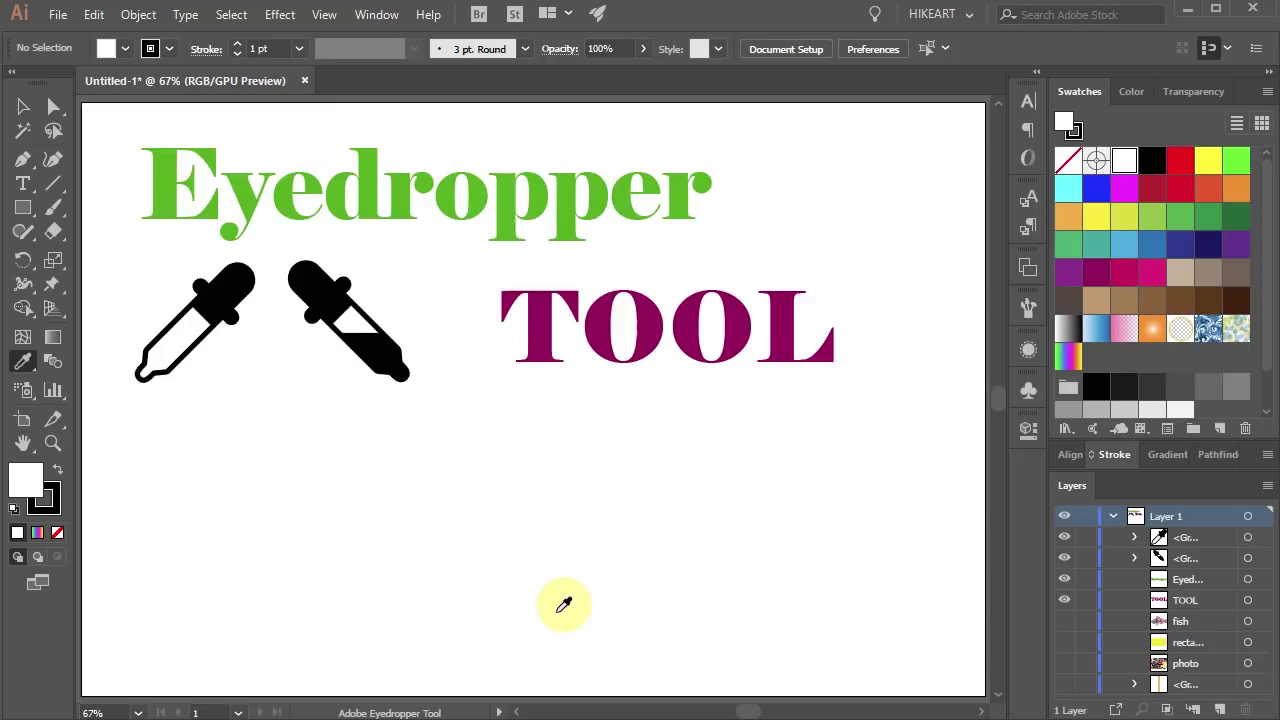
- Reveal the yellow rectangle, fish, flower photo and orange squares with Show All (Ctrl+Alt+3)
{"action": "key", "text": "ctrl+alt+3"}
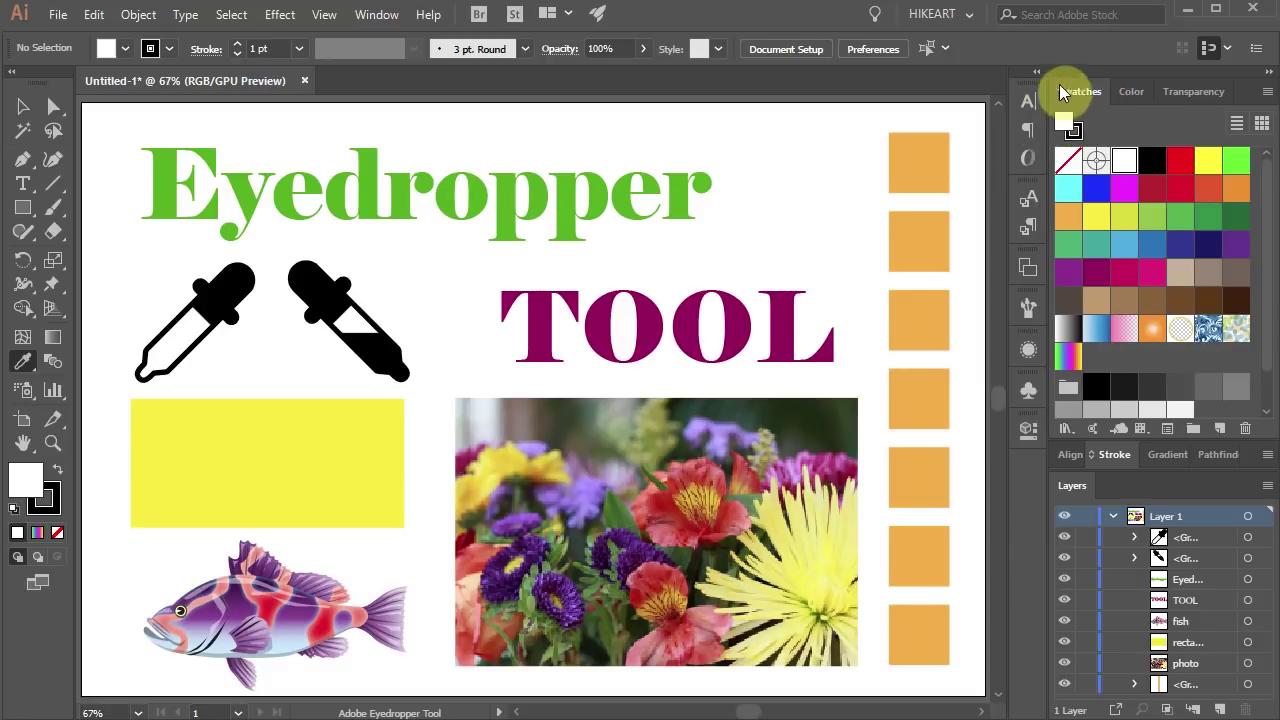
- Set the fill to the red swatch and the stroke to None, with Fill in front
{"action": "left_click", "coordinate": [384, 18]}
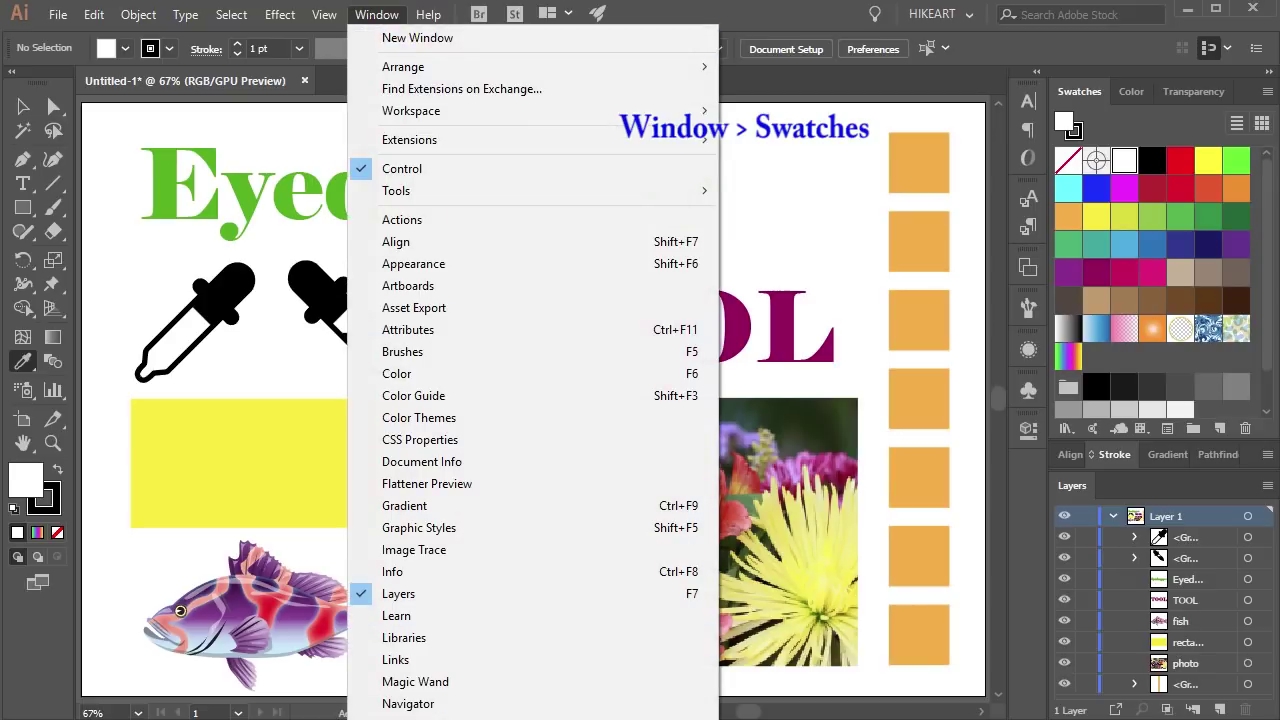
{"action": "left_click", "coordinate": [1090, 94]}
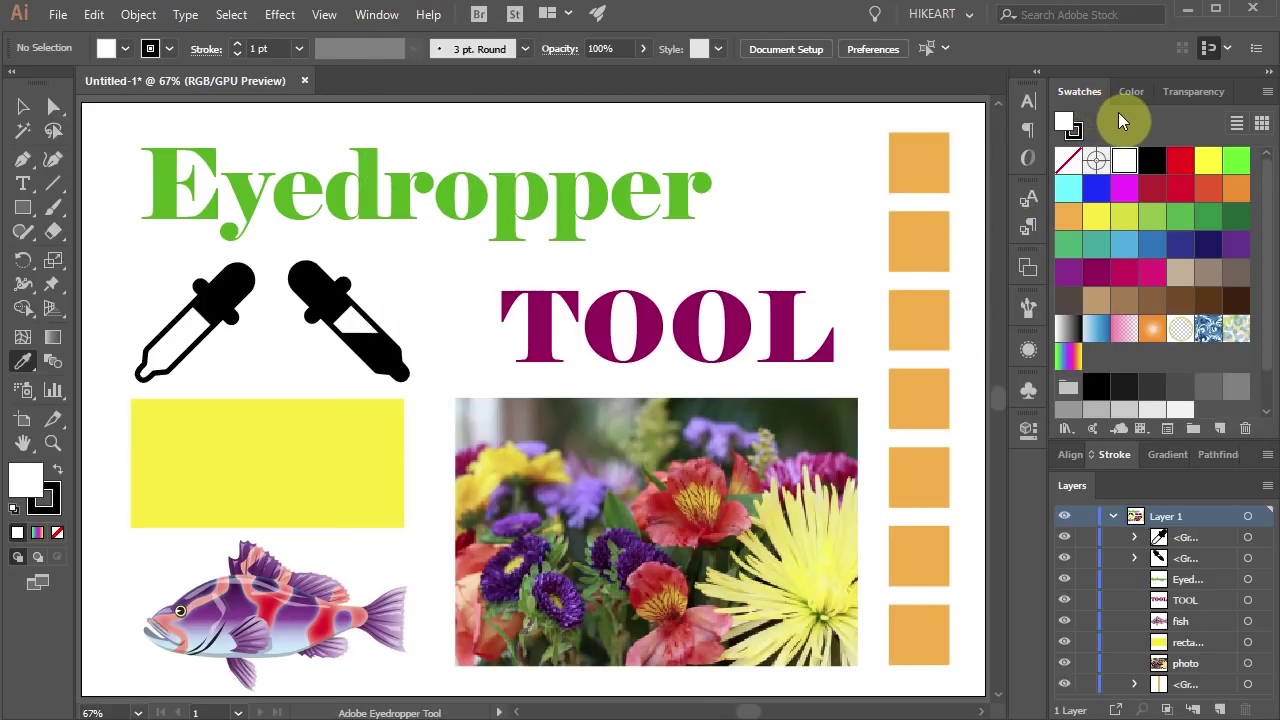
{"action": "left_click", "coordinate": [1181, 162]}
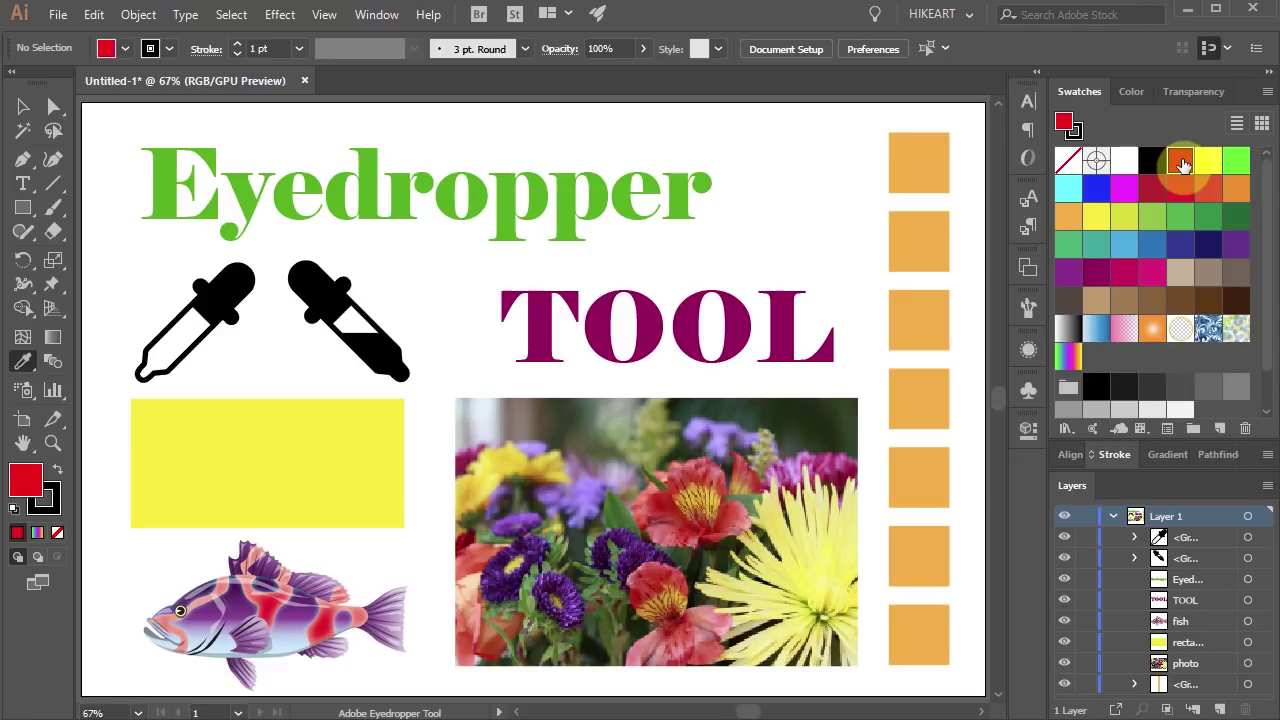
{"action": "left_click", "coordinate": [1073, 130]}
{"action": "left_click", "coordinate": [1068, 161]}
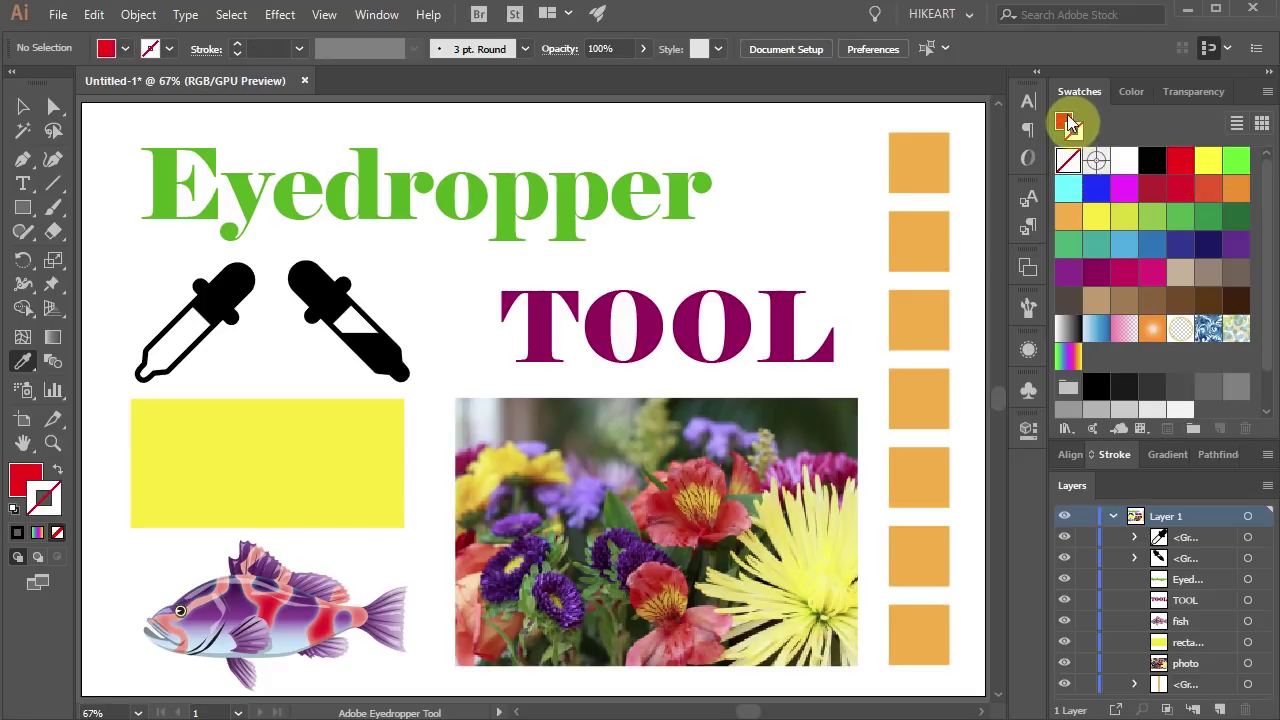
{"action": "left_click", "coordinate": [1064, 121]}
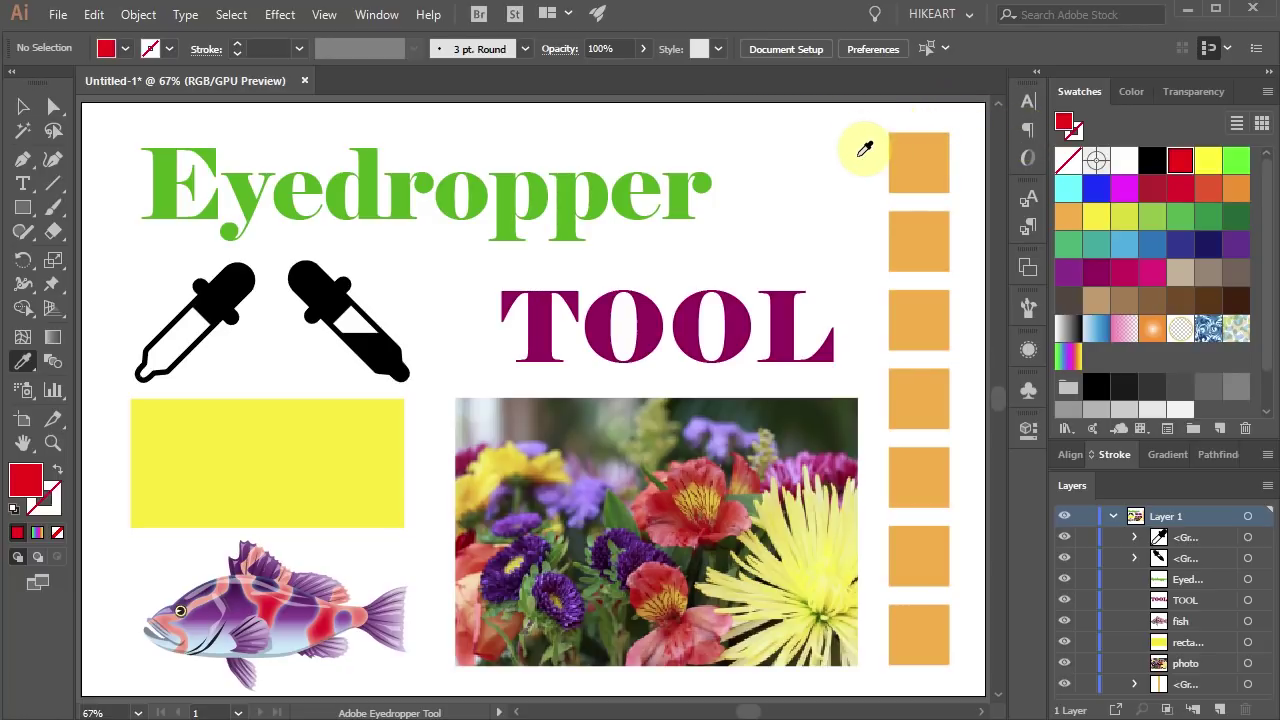
{"action": "key", "text": "alt"}
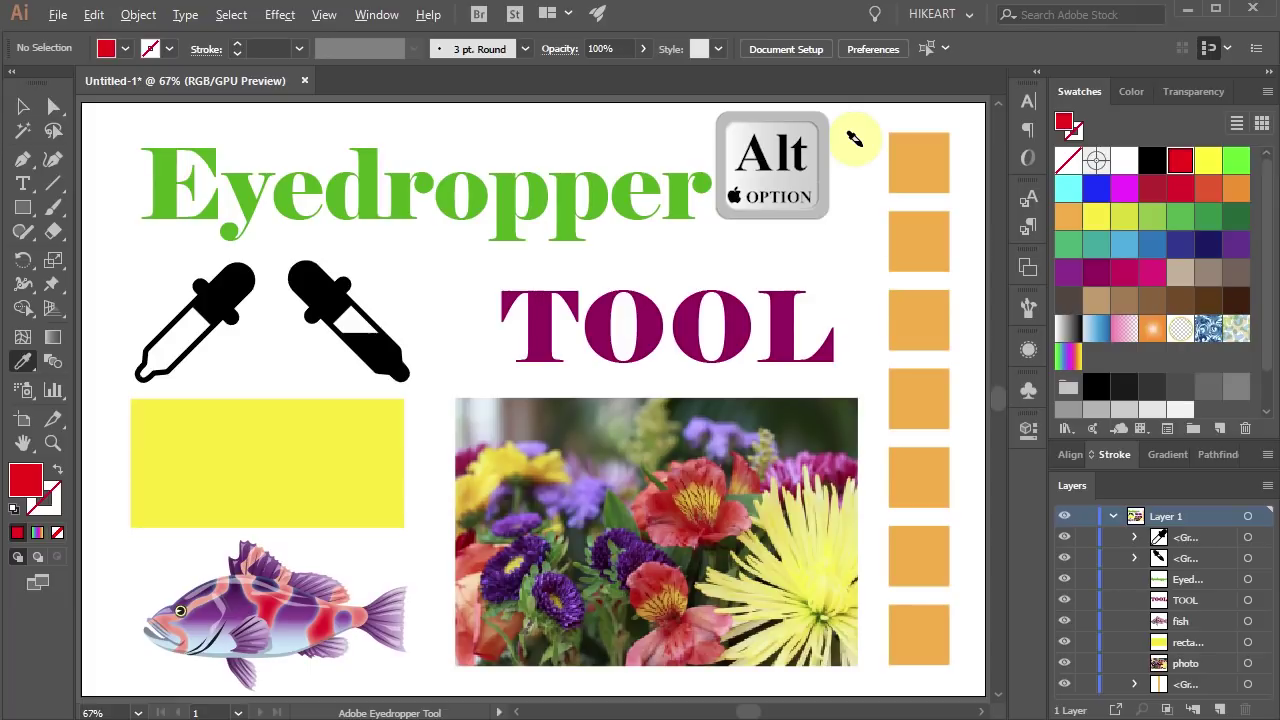
- Paint the top orange square red and drag the RGB Magenta swatch onto the second square
{"action": "left_click", "coordinate": [903, 149], "text": "alt"}
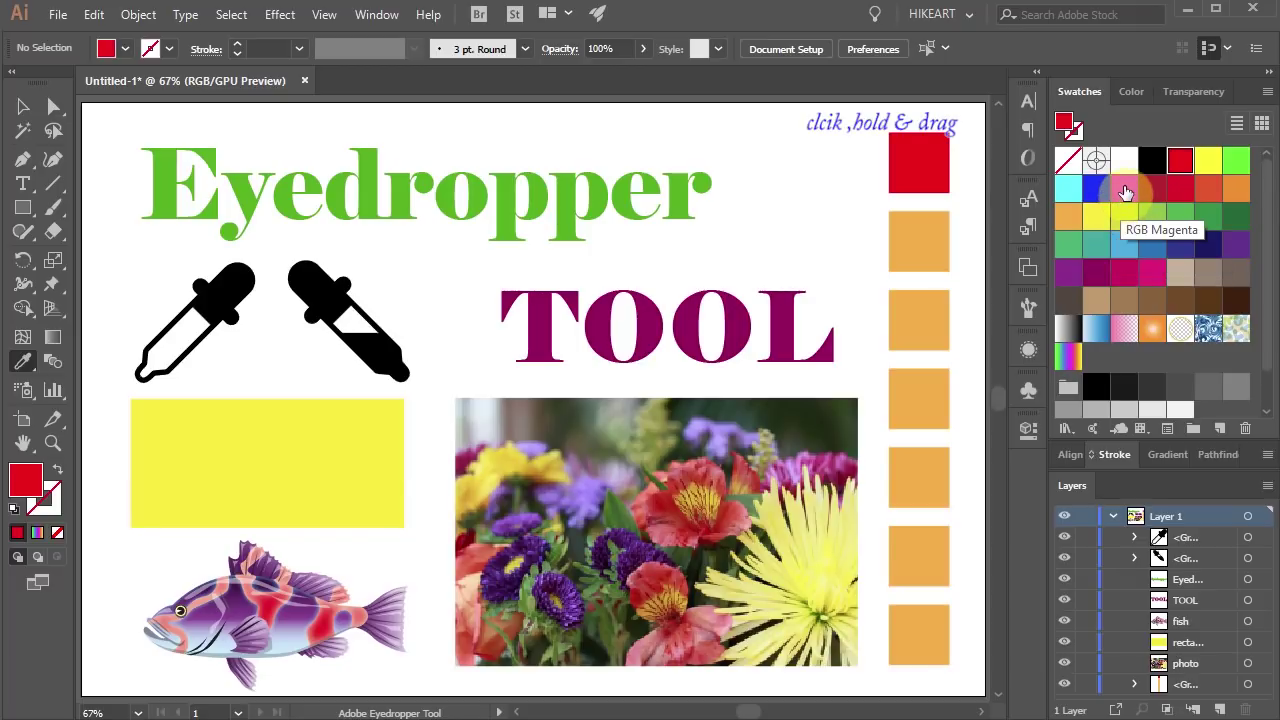
{"action": "left_click_drag", "start_coordinate": [1126, 192], "coordinate": [920, 232]}
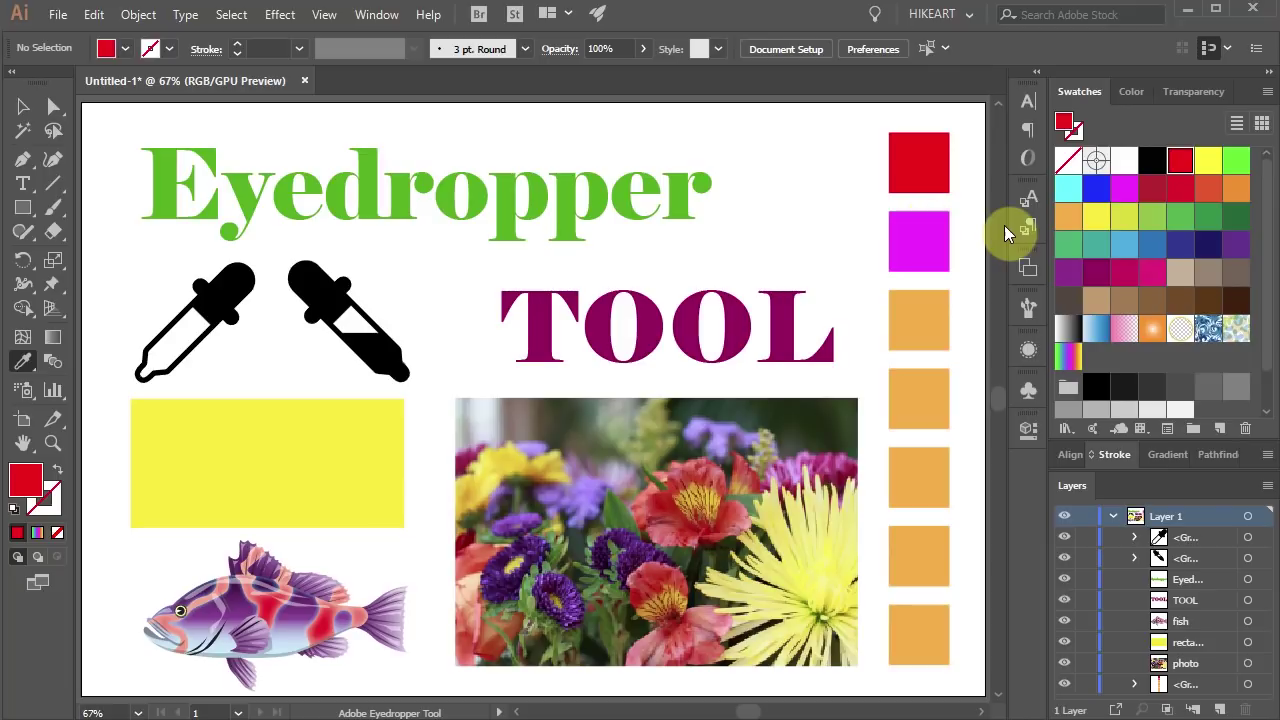
{"action": "left_click_drag", "start_coordinate": [1127, 193], "coordinate": [776, 313]}
- Pick light blue 83D9FF from the Color spectrum and apply it to the magenta square
{"action": "left_click", "coordinate": [1138, 91]}
{"action": "left_click_drag", "start_coordinate": [1158, 206], "coordinate": [1034, 206]}
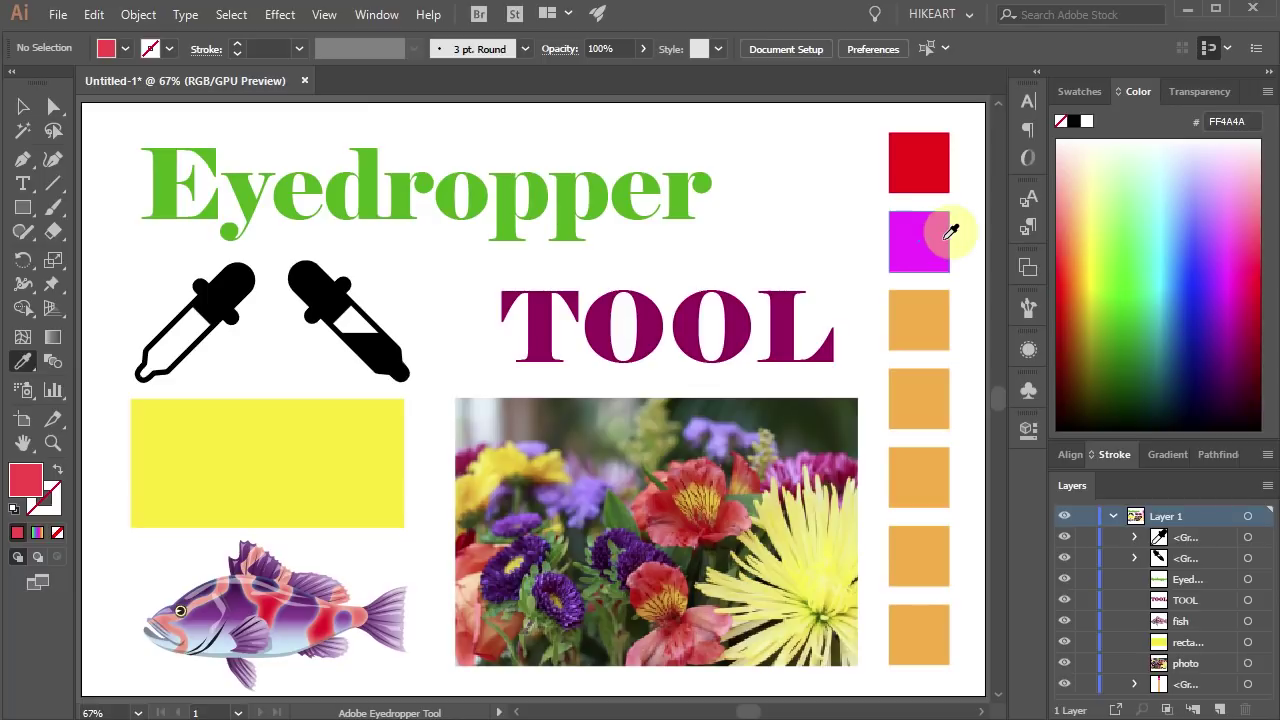
{"action": "left_click", "coordinate": [1169, 203]}
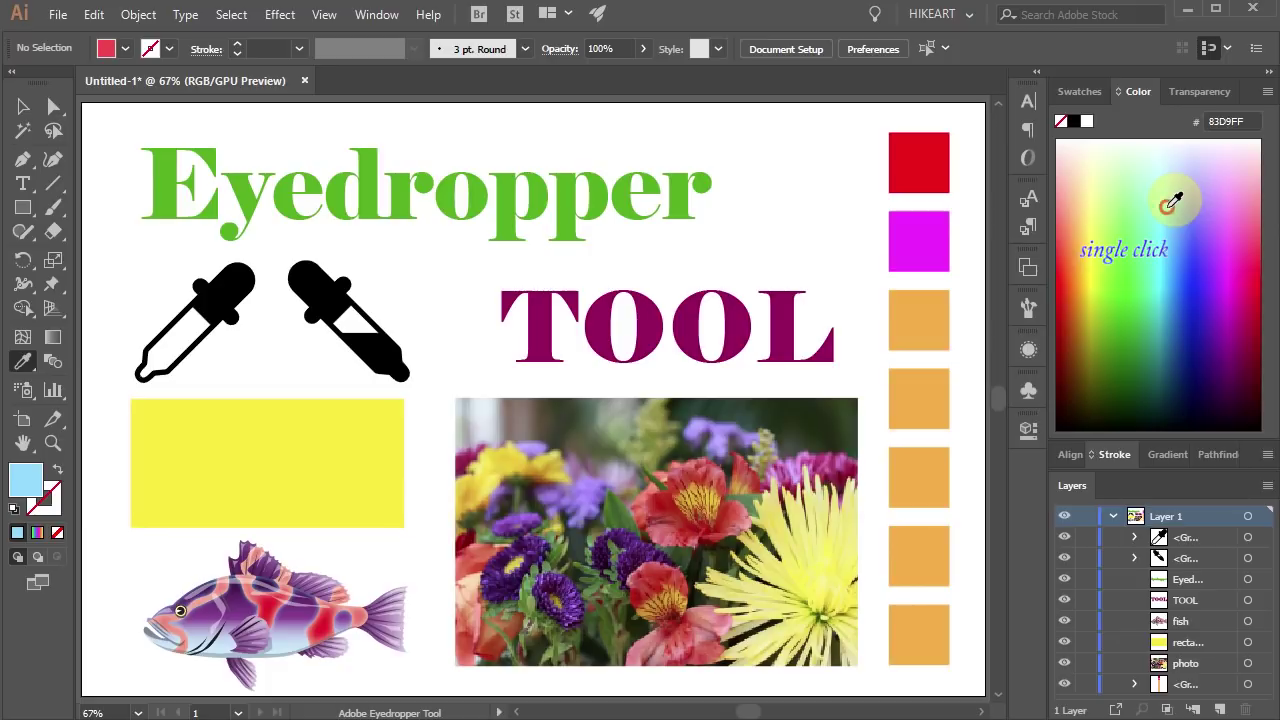
{"action": "key", "text": "alt"}
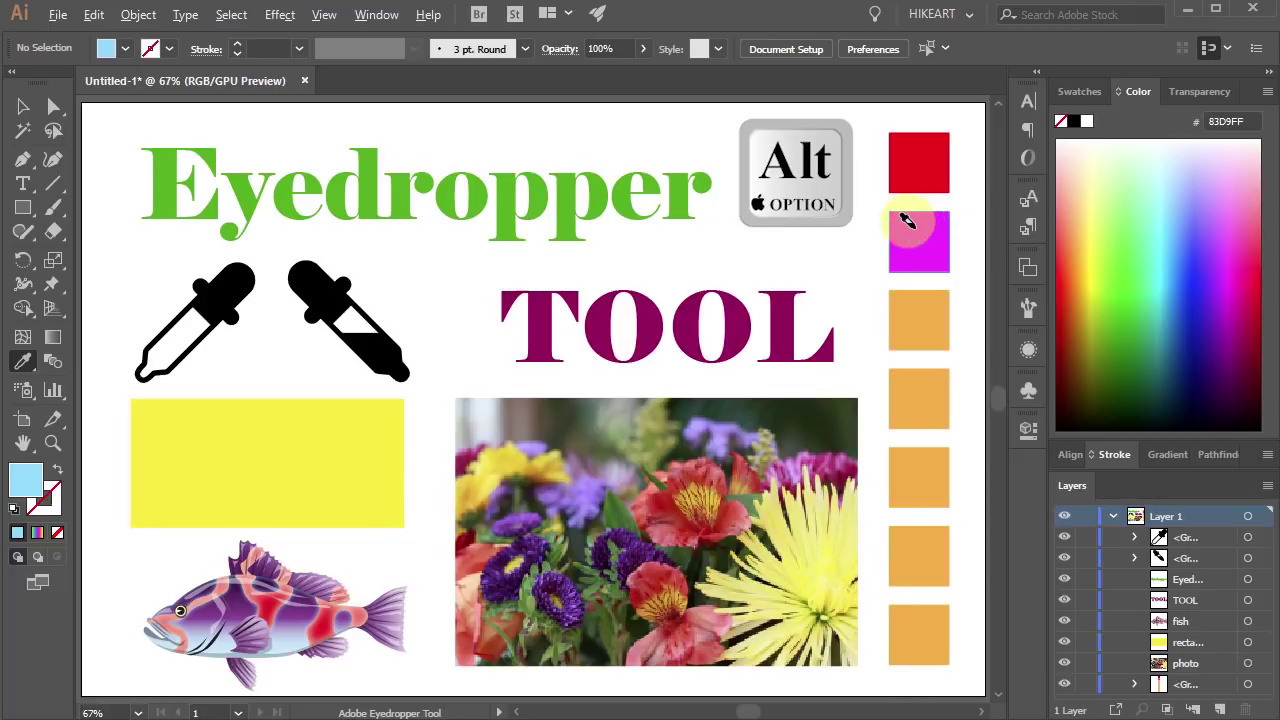
{"action": "left_click", "coordinate": [906, 220], "text": "alt"}
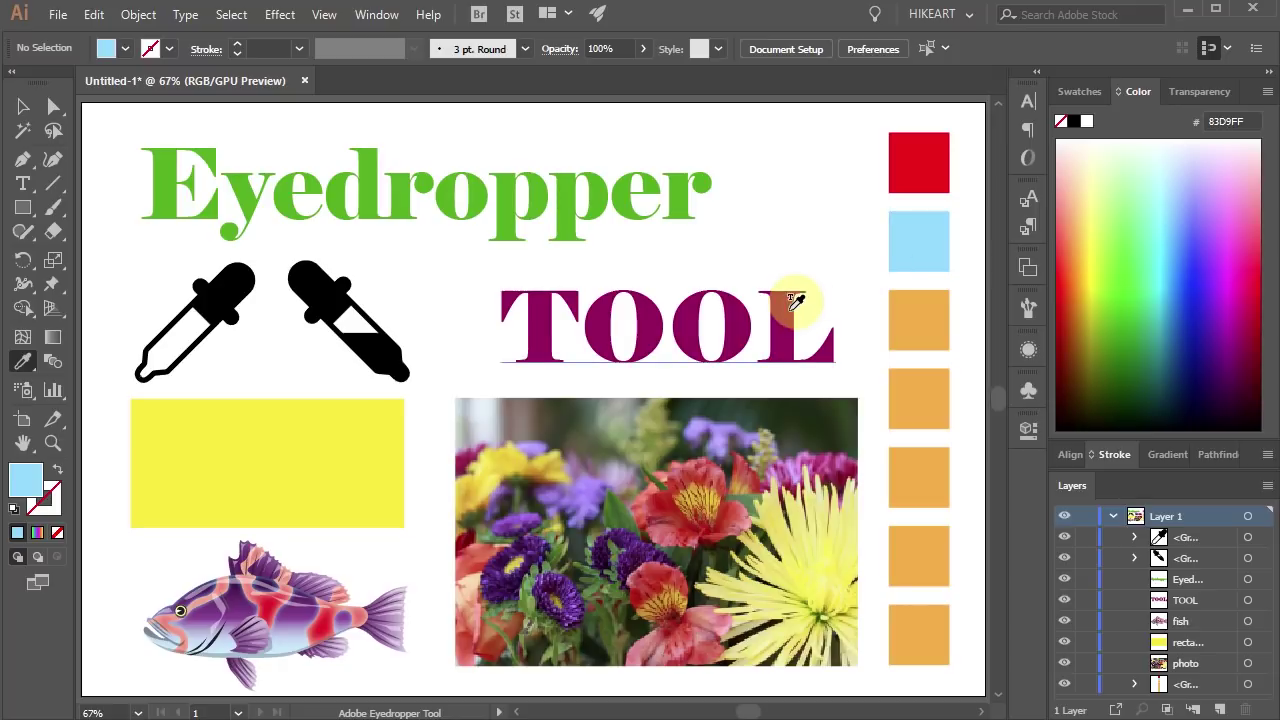
- Fill the TOOL heading with light purple 9E74FF
{"action": "left_click", "coordinate": [1209, 208]}
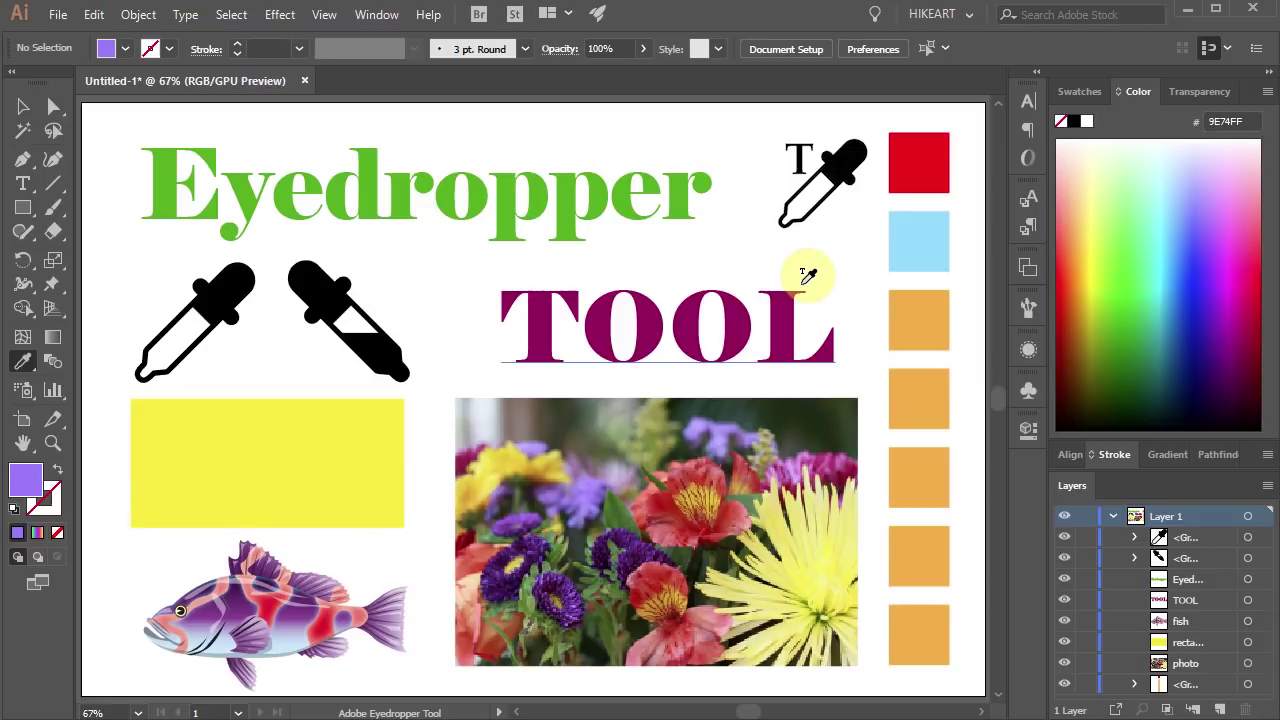
{"action": "key", "text": "alt"}
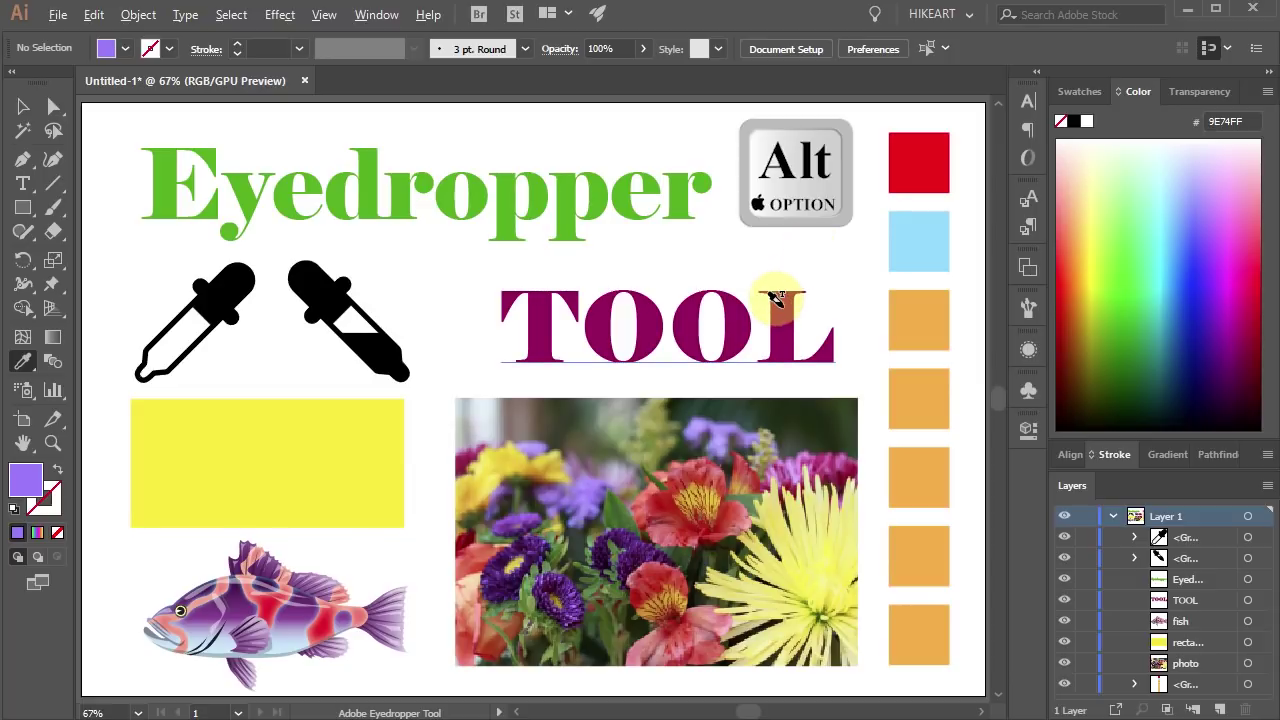
{"action": "left_click", "coordinate": [778, 285], "text": "alt"}
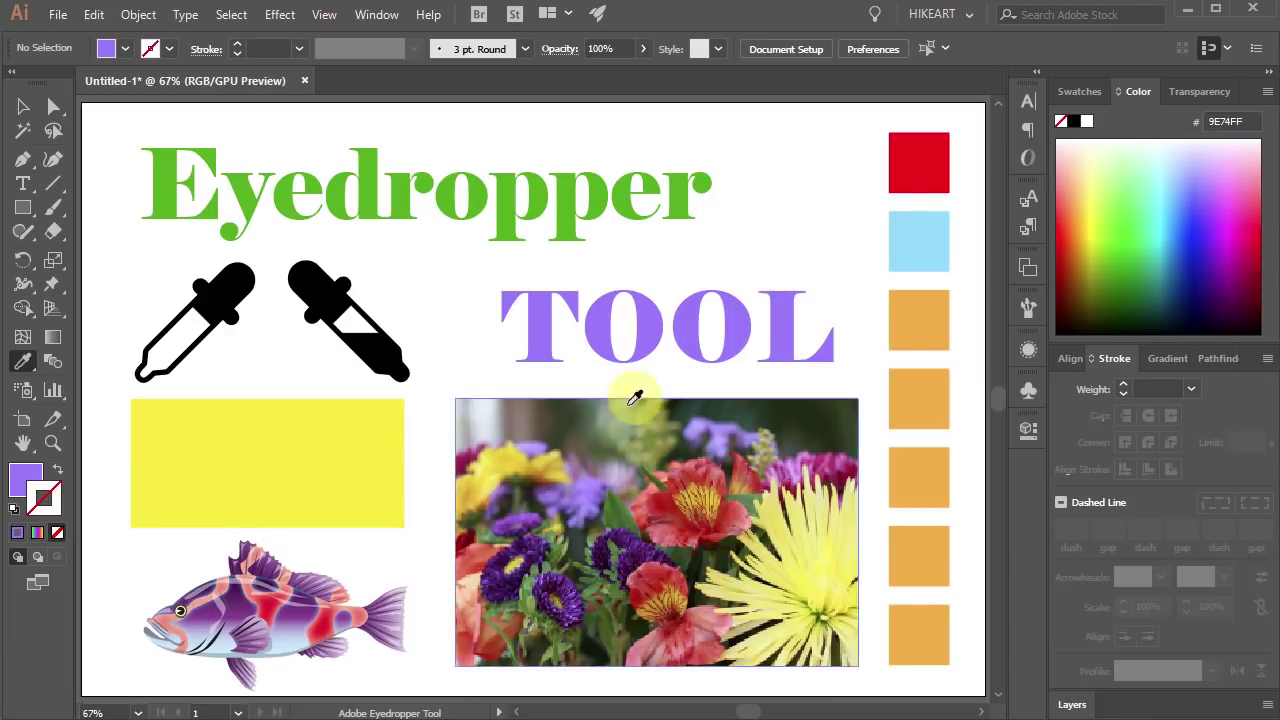
- Give the TOOL text a green 00F212 6 pt outline
{"action": "key", "text": "x"}
{"action": "left_click", "coordinate": [1127, 239]}
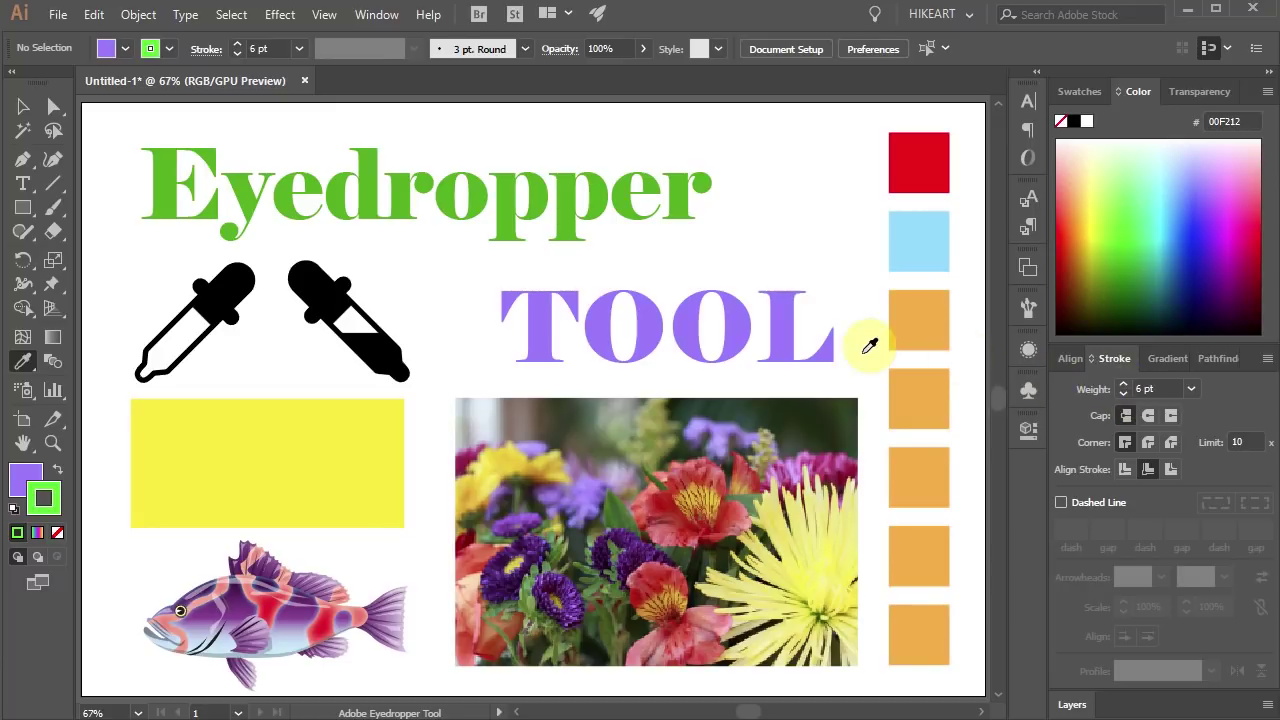
{"action": "key", "text": "alt"}
{"action": "left_click", "coordinate": [779, 296], "text": "alt"}
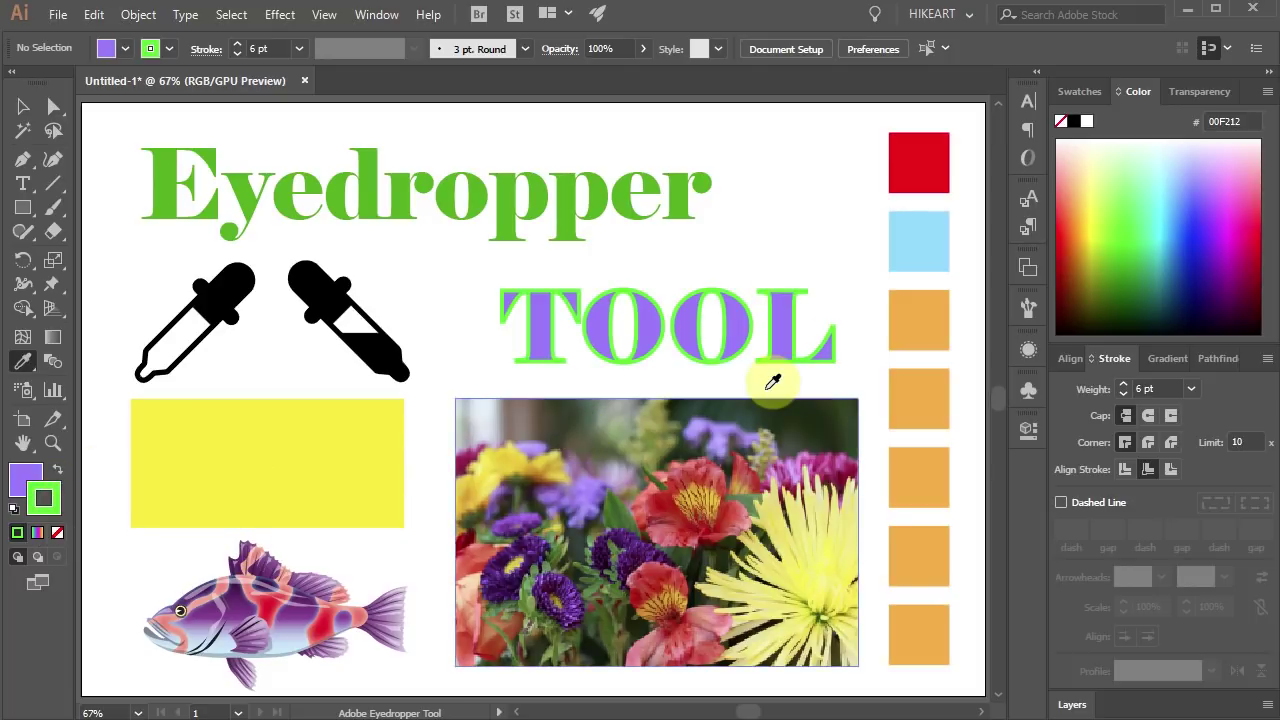
- Change TOOL's outline to orange-red FF6F33 and copy its appearance onto the Eyedropper heading
{"action": "left_click", "coordinate": [1070, 206]}
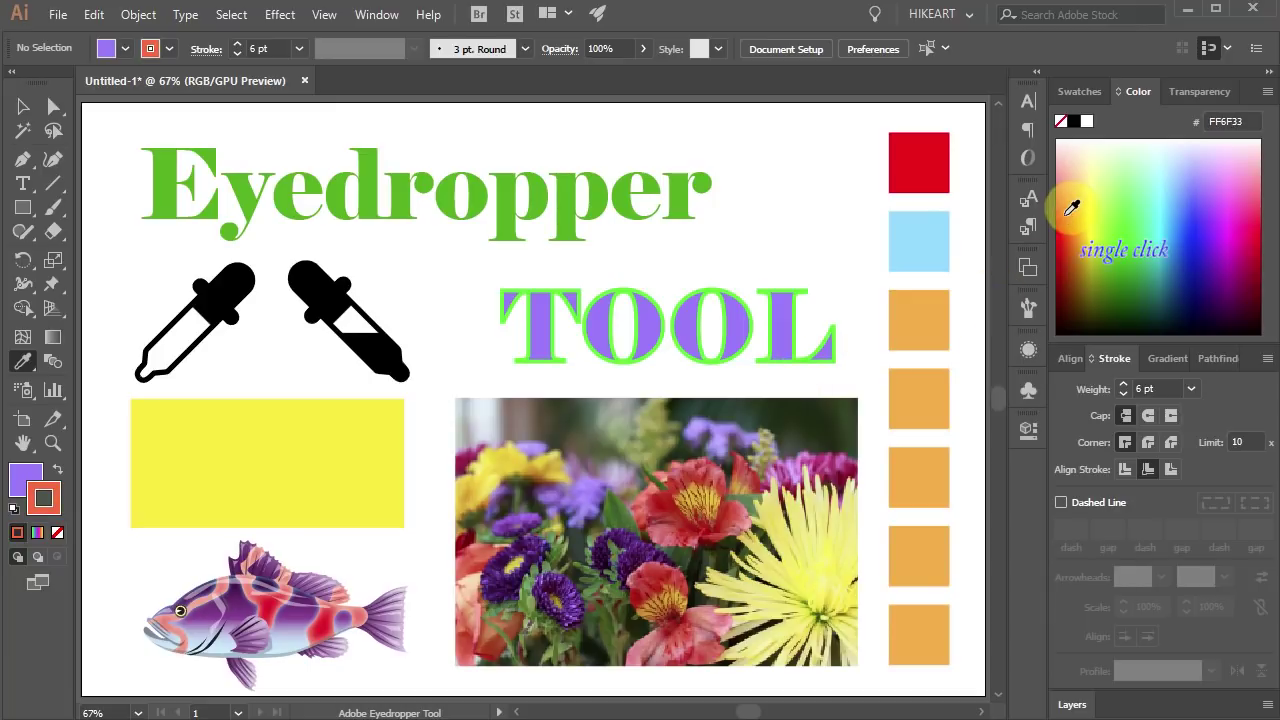
{"action": "left_click", "coordinate": [722, 303], "text": "alt"}
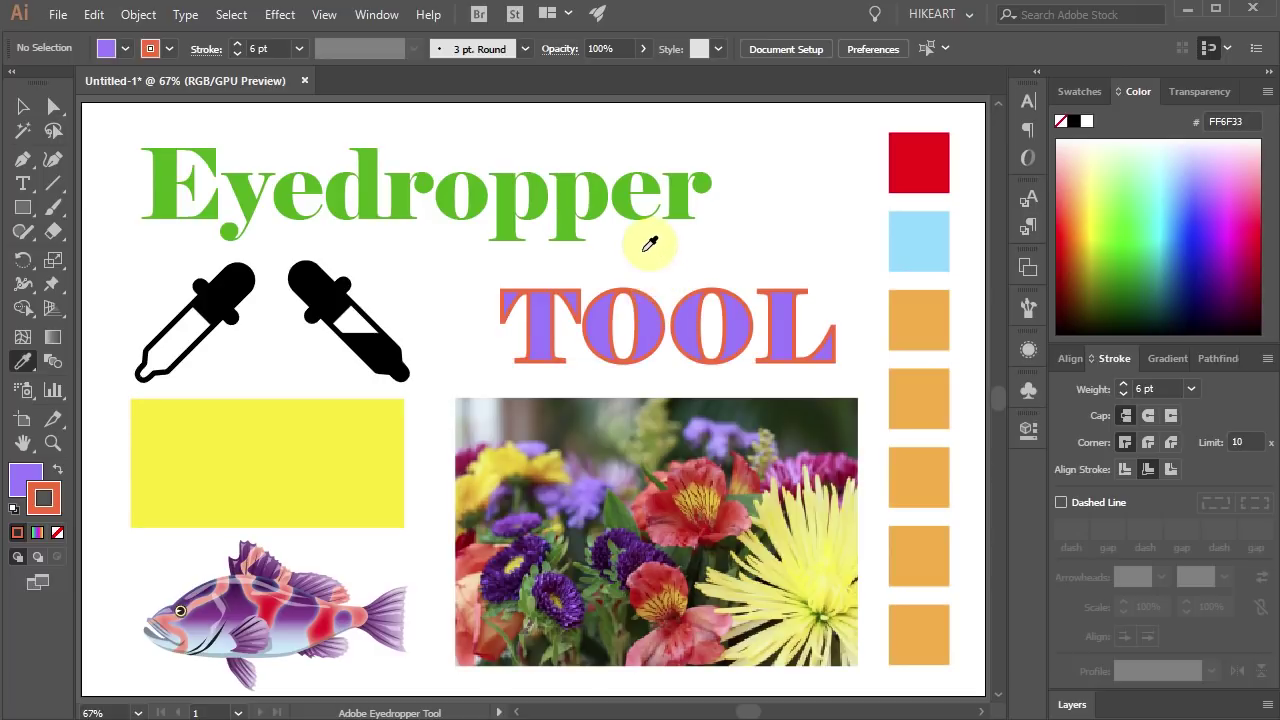
{"action": "key", "text": "alt"}
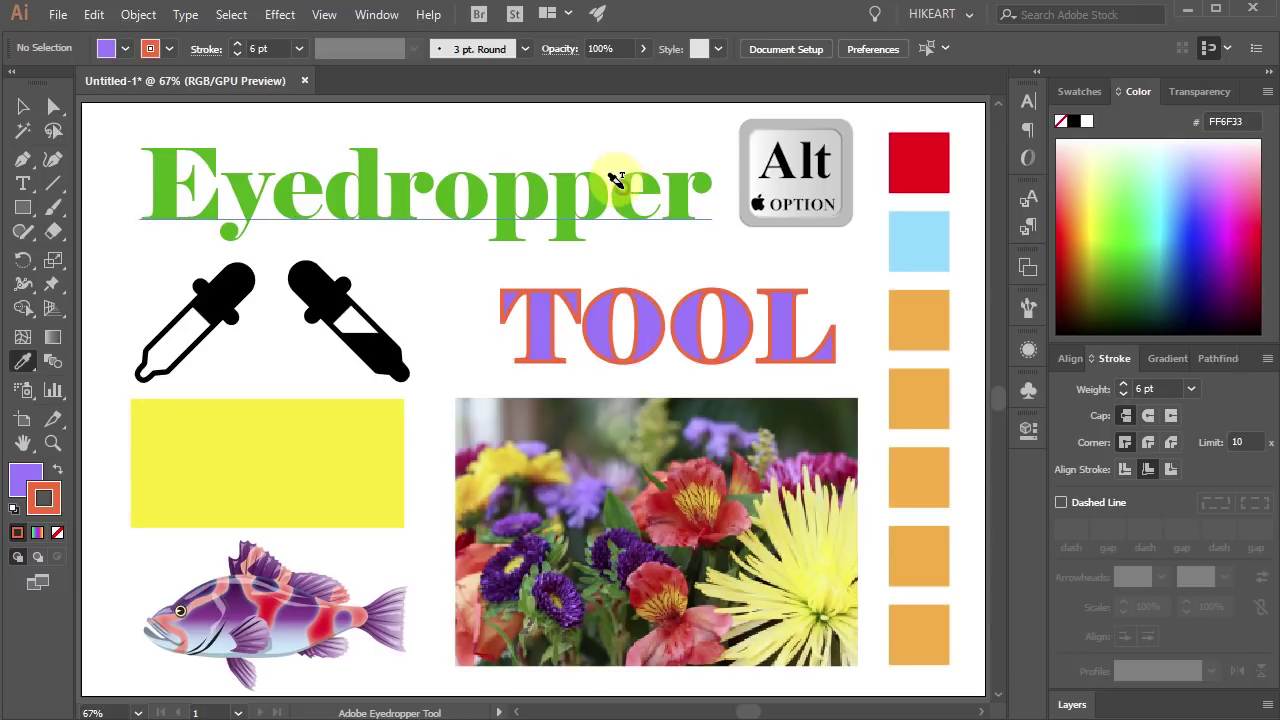
{"action": "left_click", "coordinate": [615, 180], "text": "alt"}
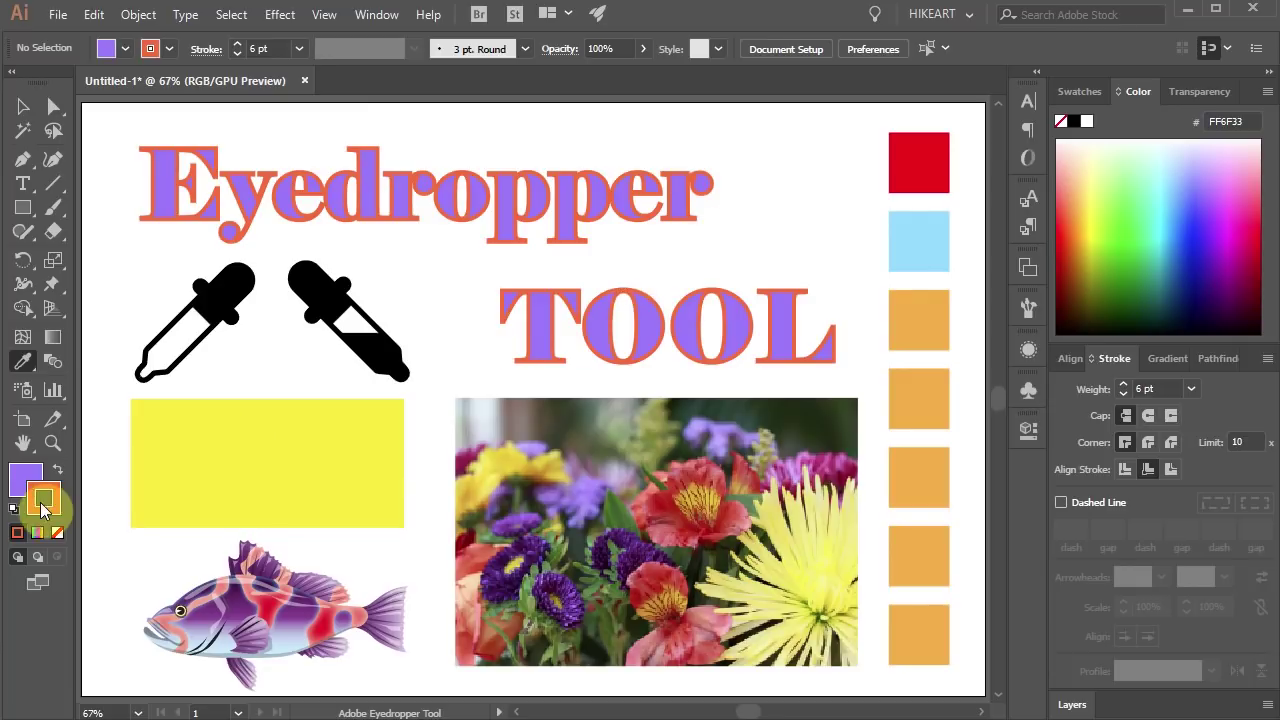
- Set the stroke to None and sample white from the blank artboard as the fill
{"action": "left_click", "coordinate": [59, 532]}
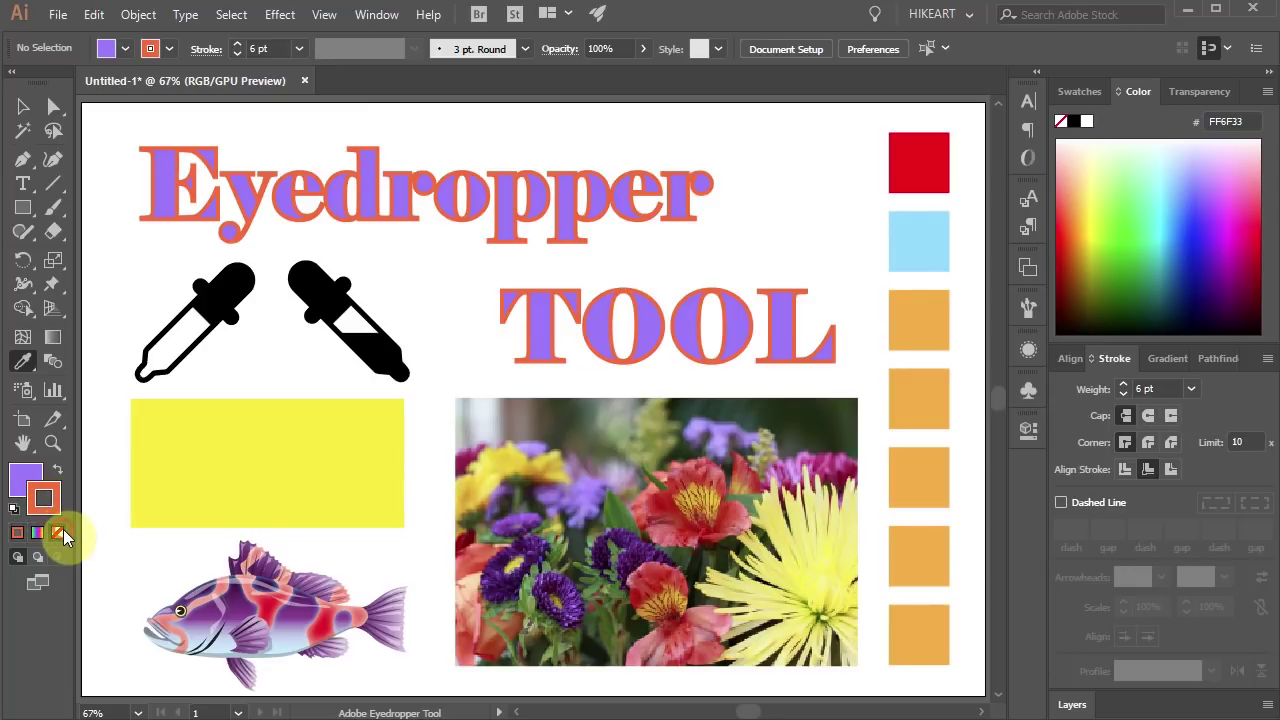
{"action": "left_click", "coordinate": [25, 490]}
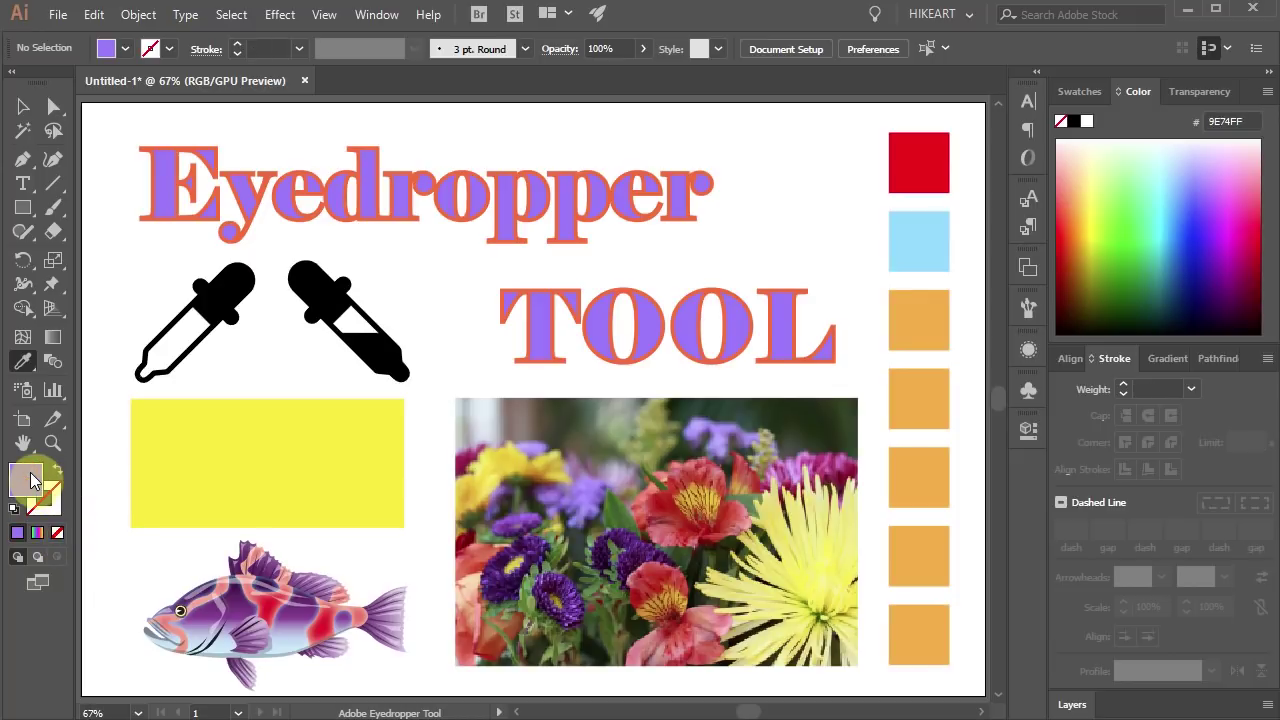
{"action": "left_click", "coordinate": [103, 486]}
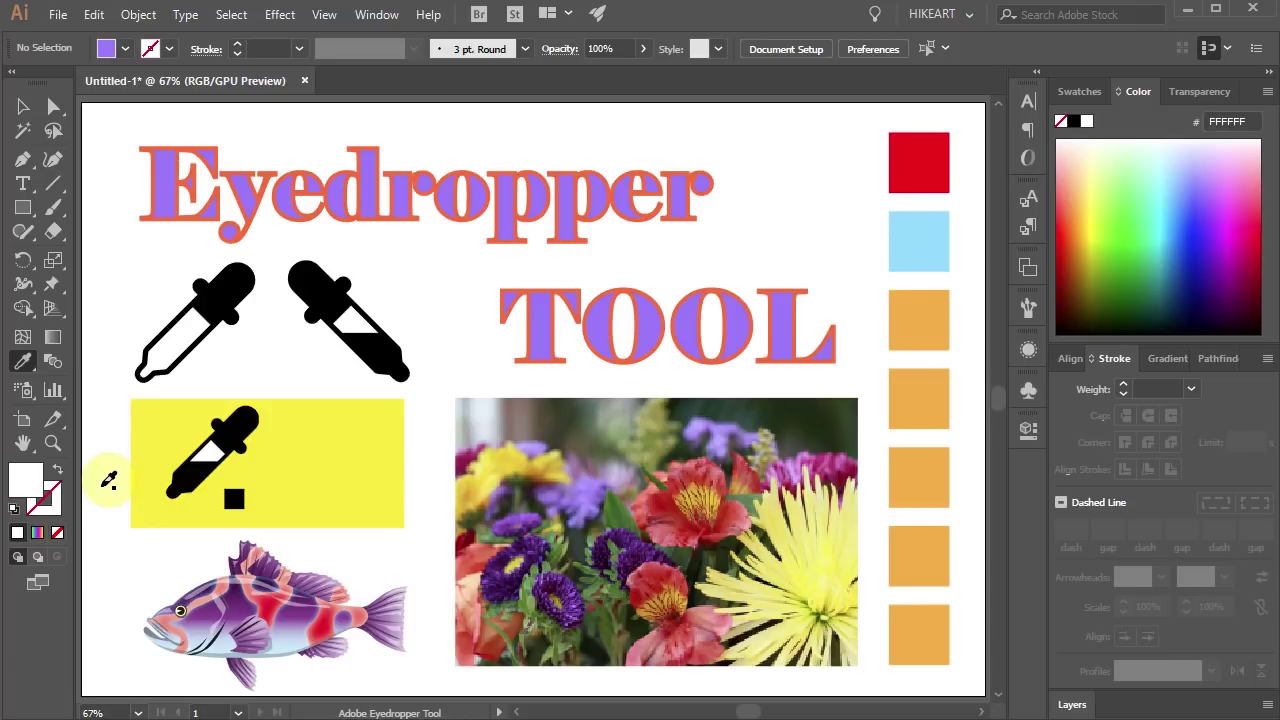
- Undo, then drag the Eyedropper off the artboard to sample dark grey 4B4B4B as the fill
{"action": "key", "text": "ctrl+z"}
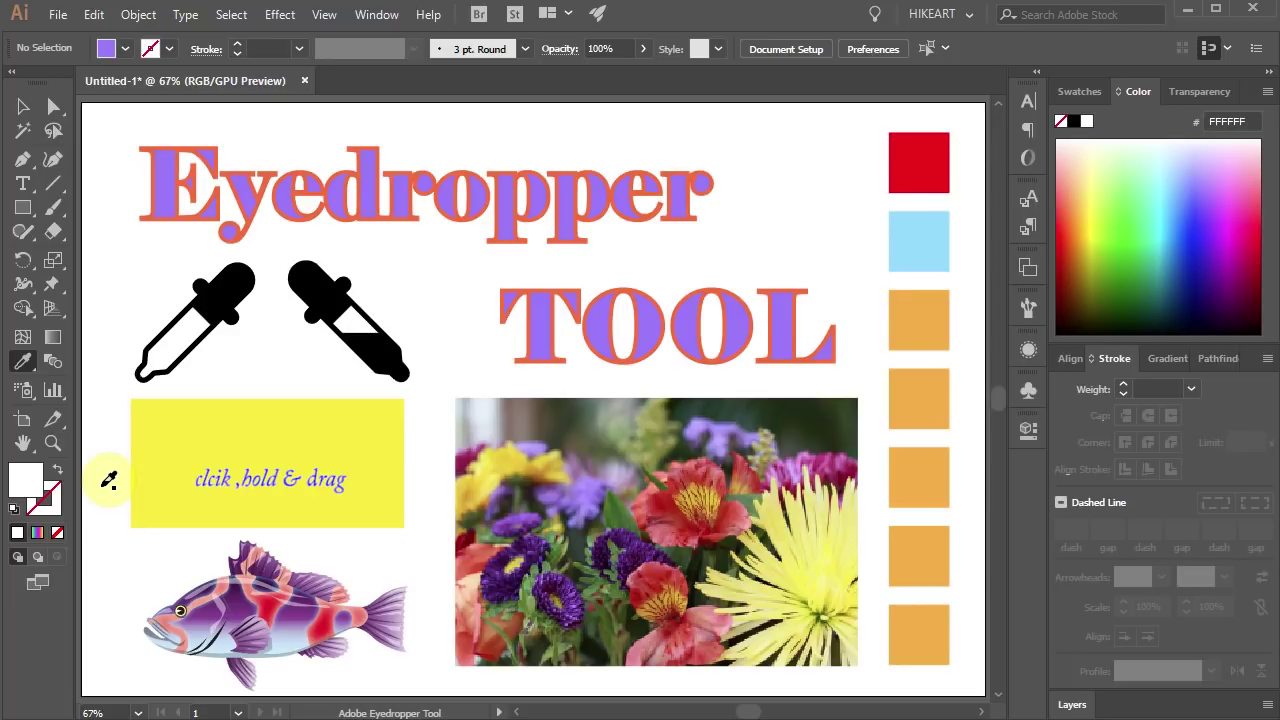
{"action": "left_click_drag", "start_coordinate": [128, 481], "coordinate": [96, 625]}
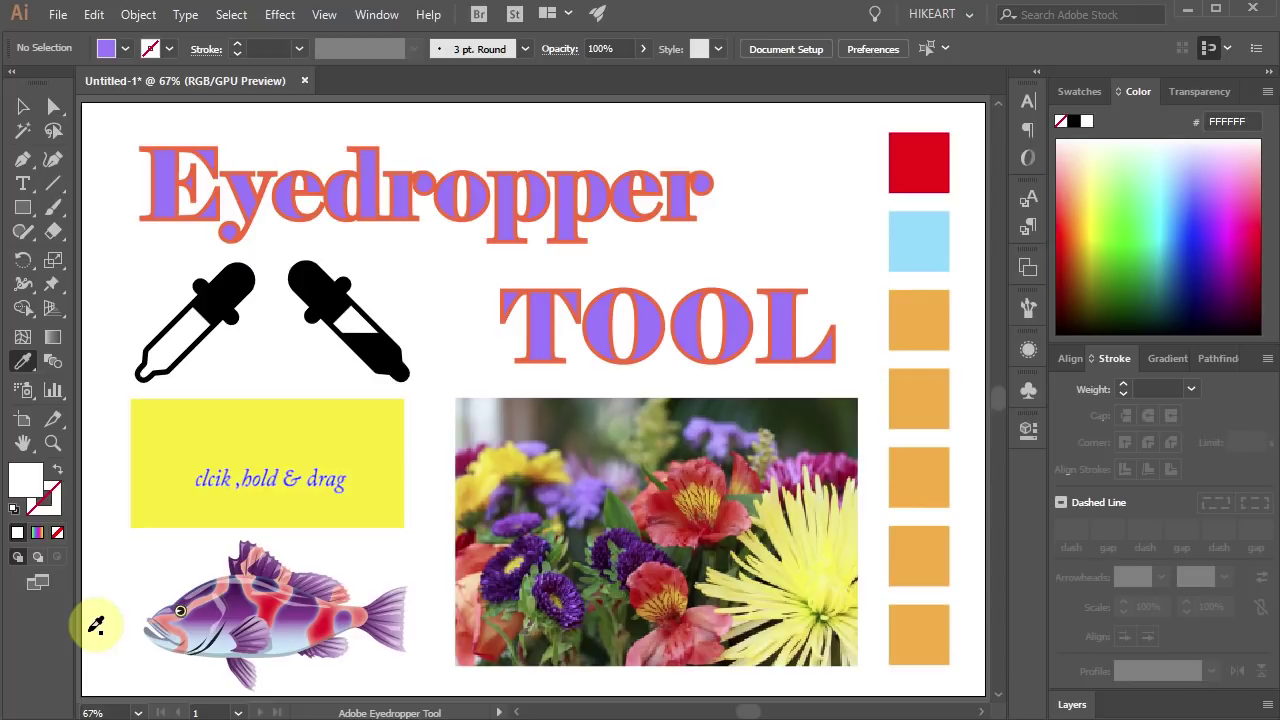
{"action": "left_click_drag", "start_coordinate": [96, 625], "coordinate": [1006, 429]}
- Fill squares three to seven with dark grey, crimson, light blue, pale yellow and dark green
{"action": "left_click", "coordinate": [940, 313]}
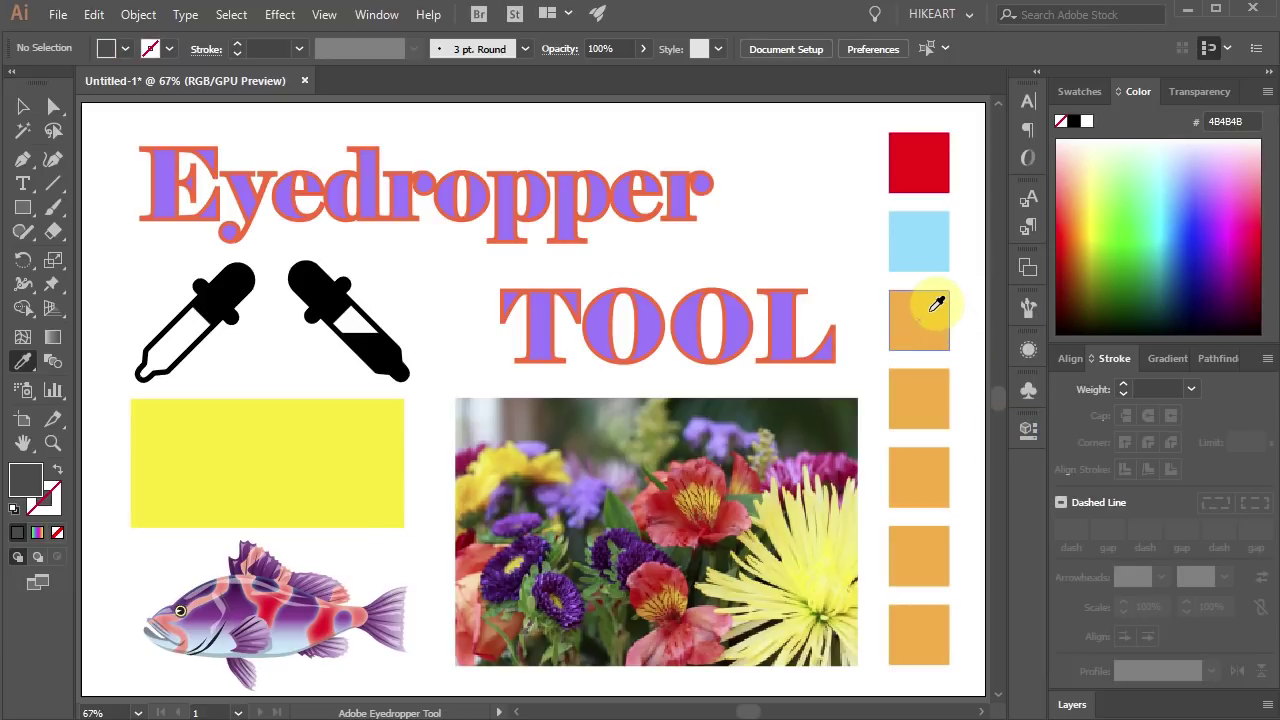
{"action": "left_click", "coordinate": [928, 300], "text": "alt"}
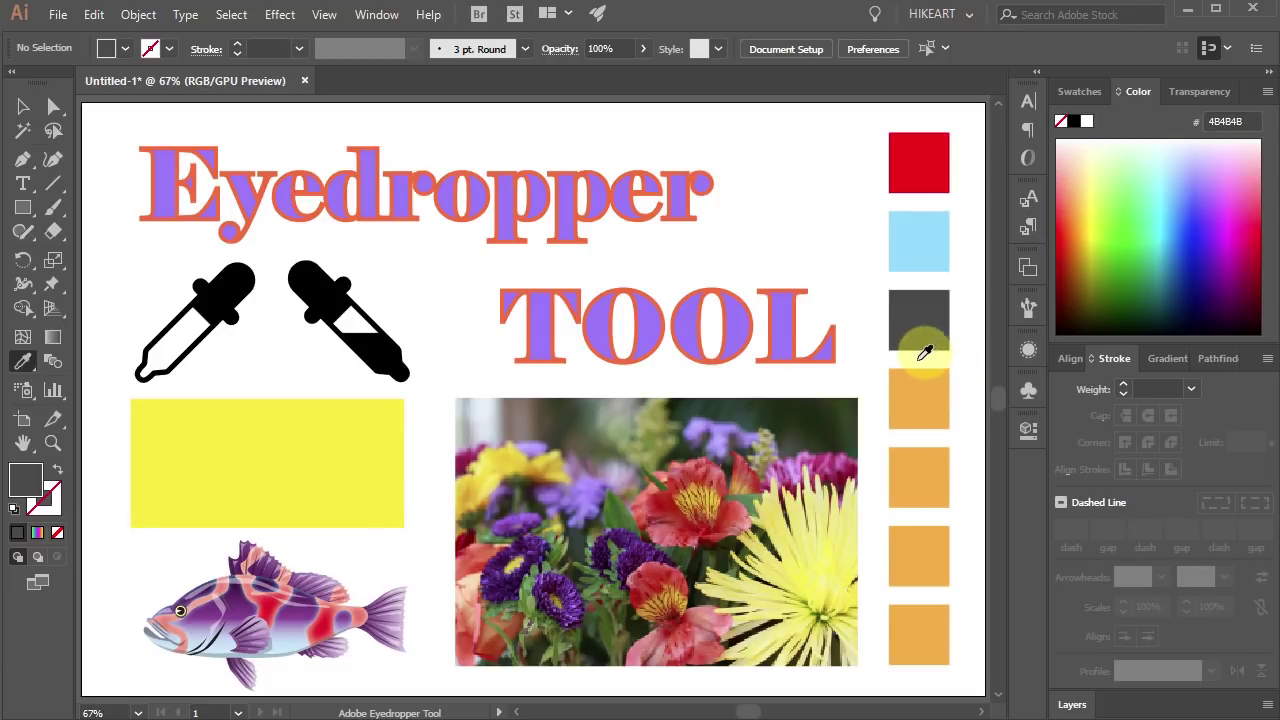
{"action": "left_click", "coordinate": [322, 616]}
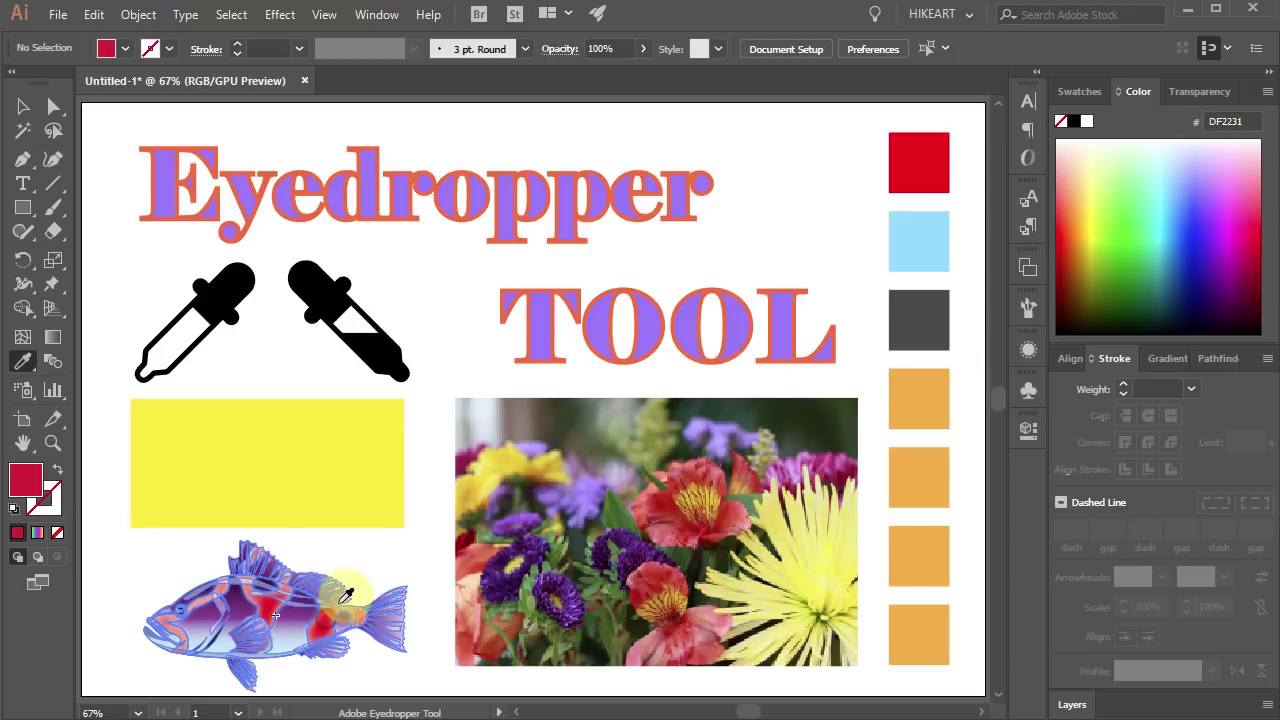
{"action": "left_click", "coordinate": [905, 392], "text": "alt"}
{"action": "left_click", "coordinate": [286, 623]}
{"action": "left_click", "coordinate": [922, 456], "text": "alt"}
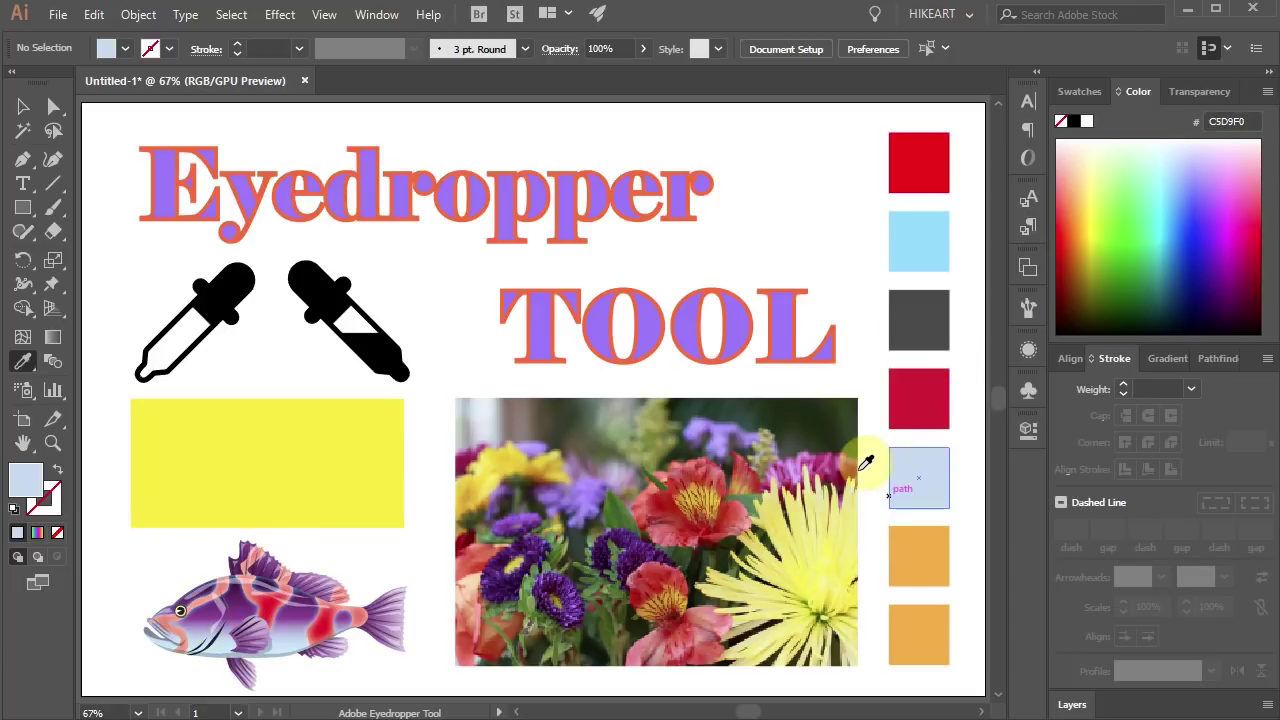
{"action": "left_click", "coordinate": [806, 511]}
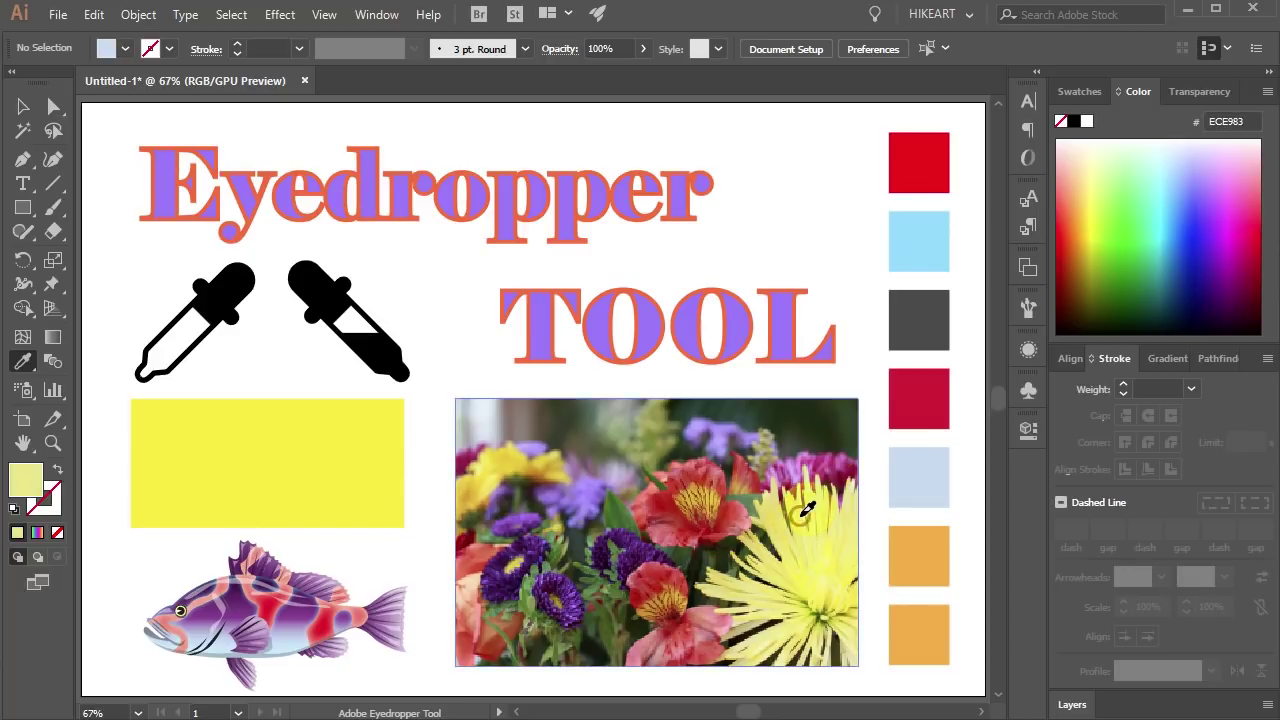
{"action": "left_click", "coordinate": [897, 533], "text": "alt"}
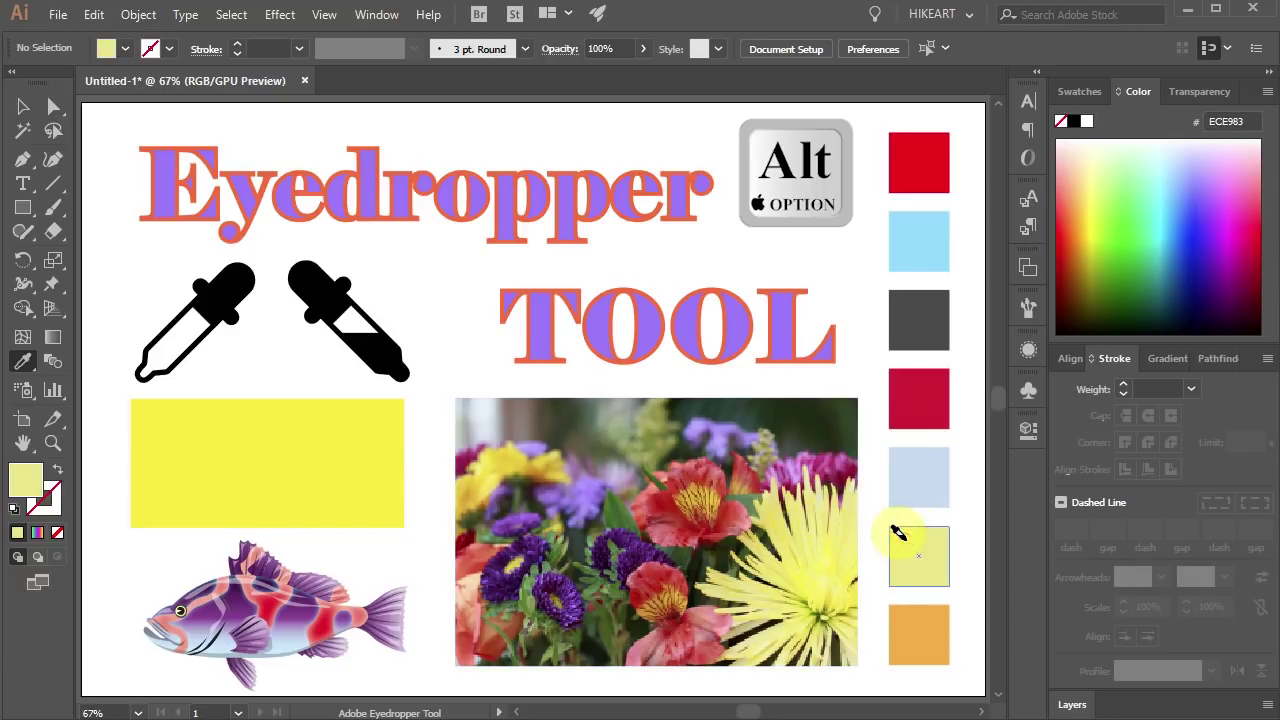
{"action": "left_click", "coordinate": [605, 532]}
{"action": "left_click", "coordinate": [914, 609], "text": "alt"}
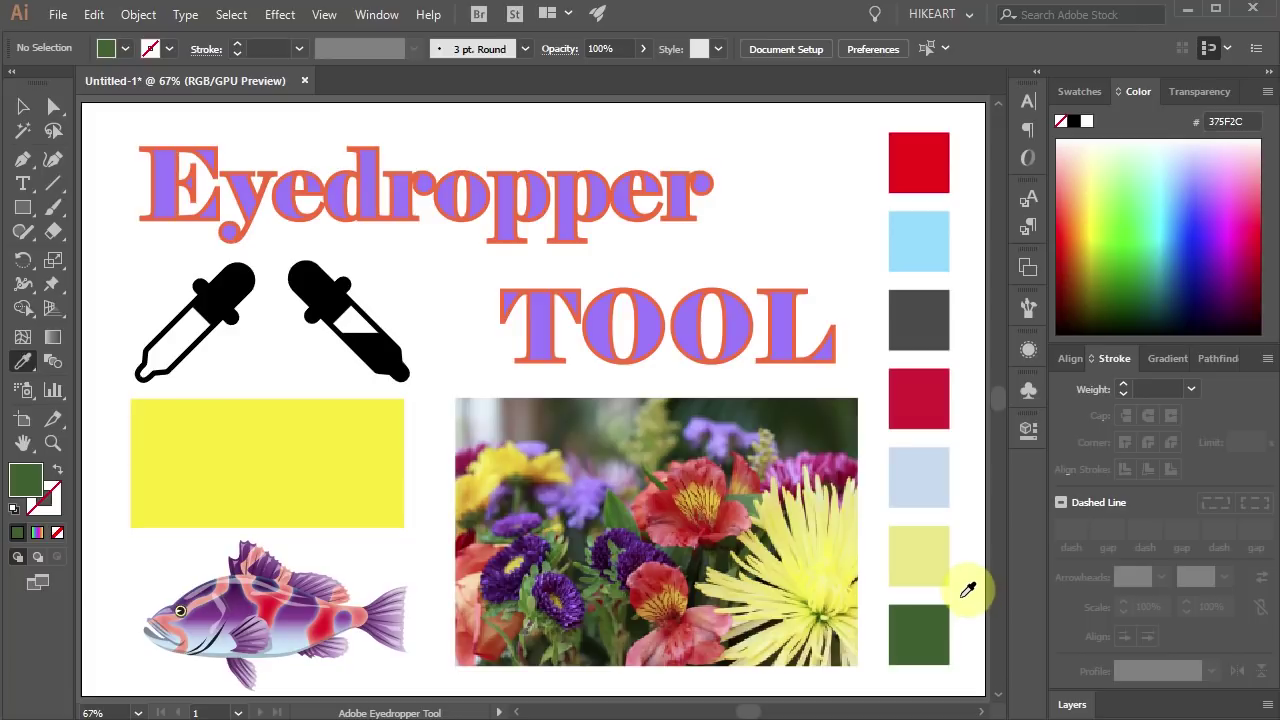
- Apply the rainbow gradient swatch to the yellow rectangle and the top red square
{"action": "left_click", "coordinate": [1080, 91]}
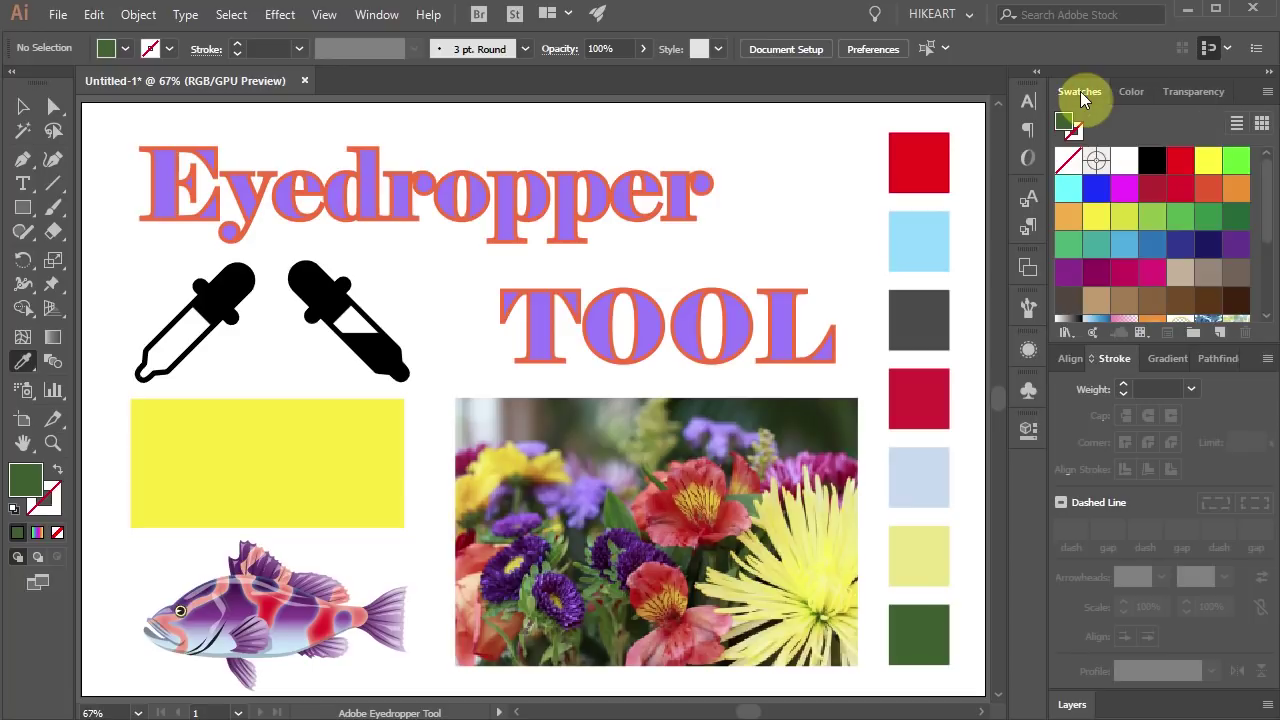
{"action": "scroll", "coordinate": [1186, 220], "scroll_direction": "down", "scroll_amount": 2}
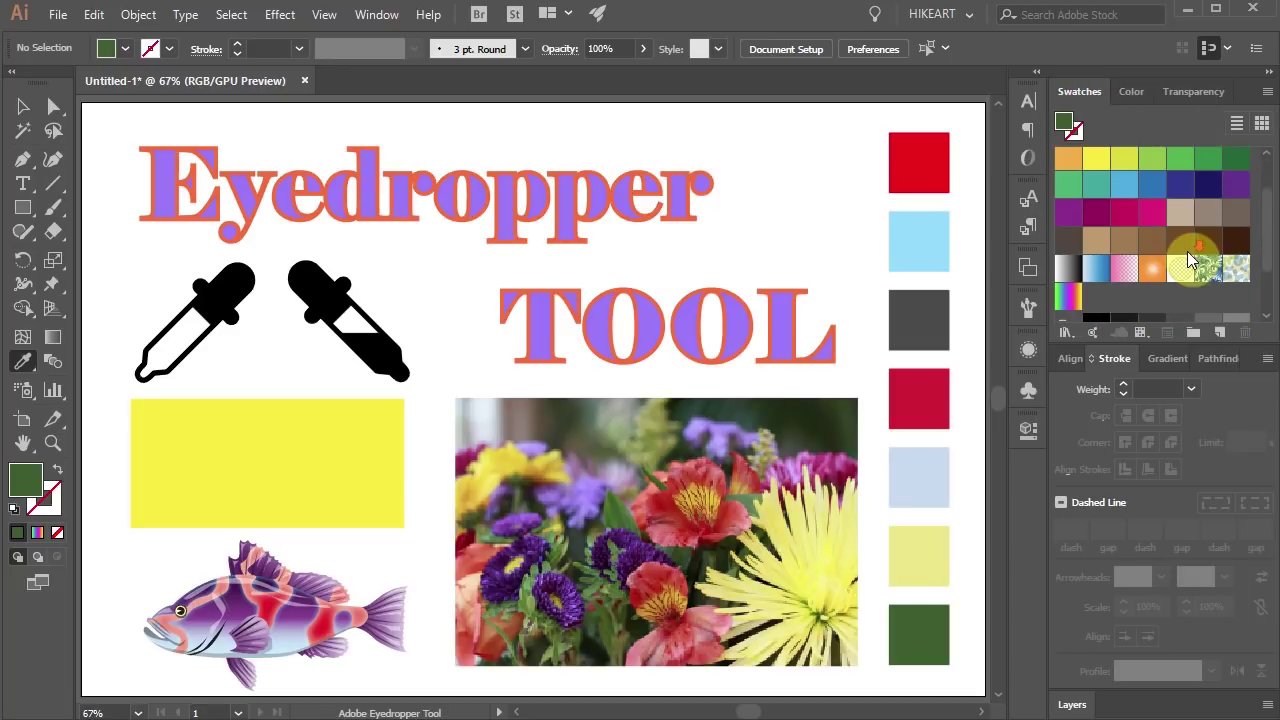
{"action": "left_click", "coordinate": [1067, 300]}
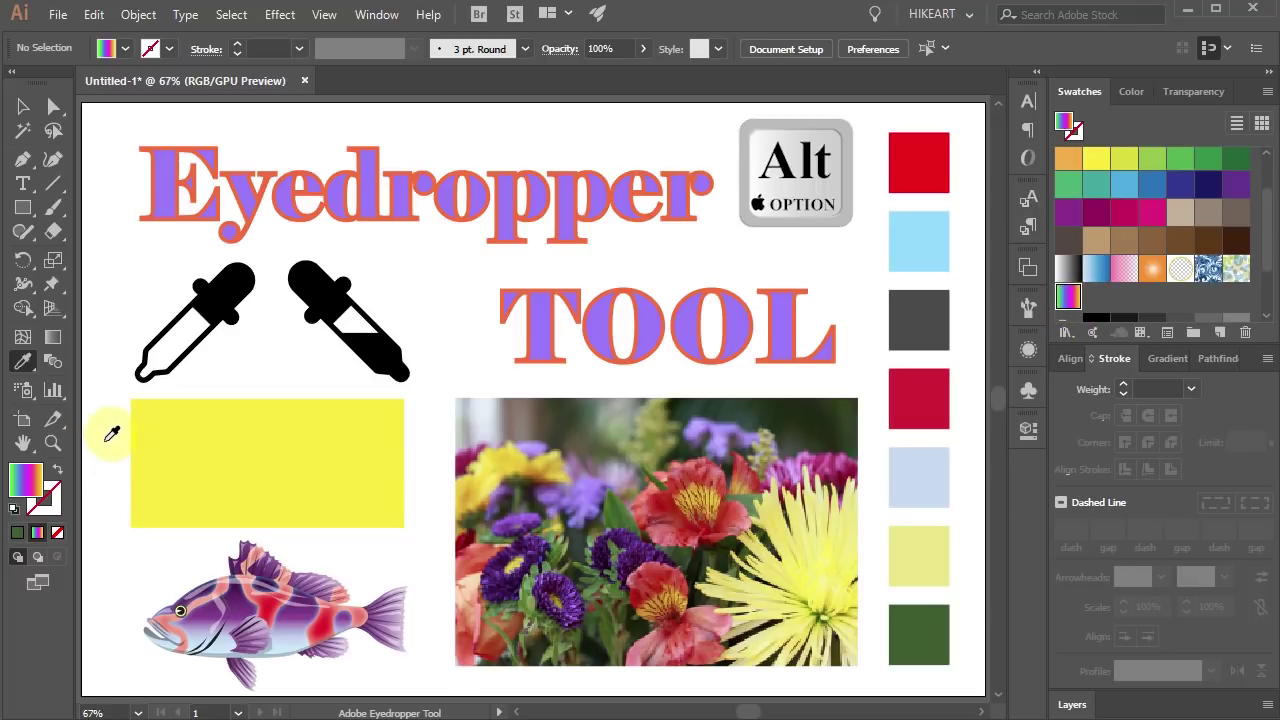
{"action": "left_click", "coordinate": [191, 426]}
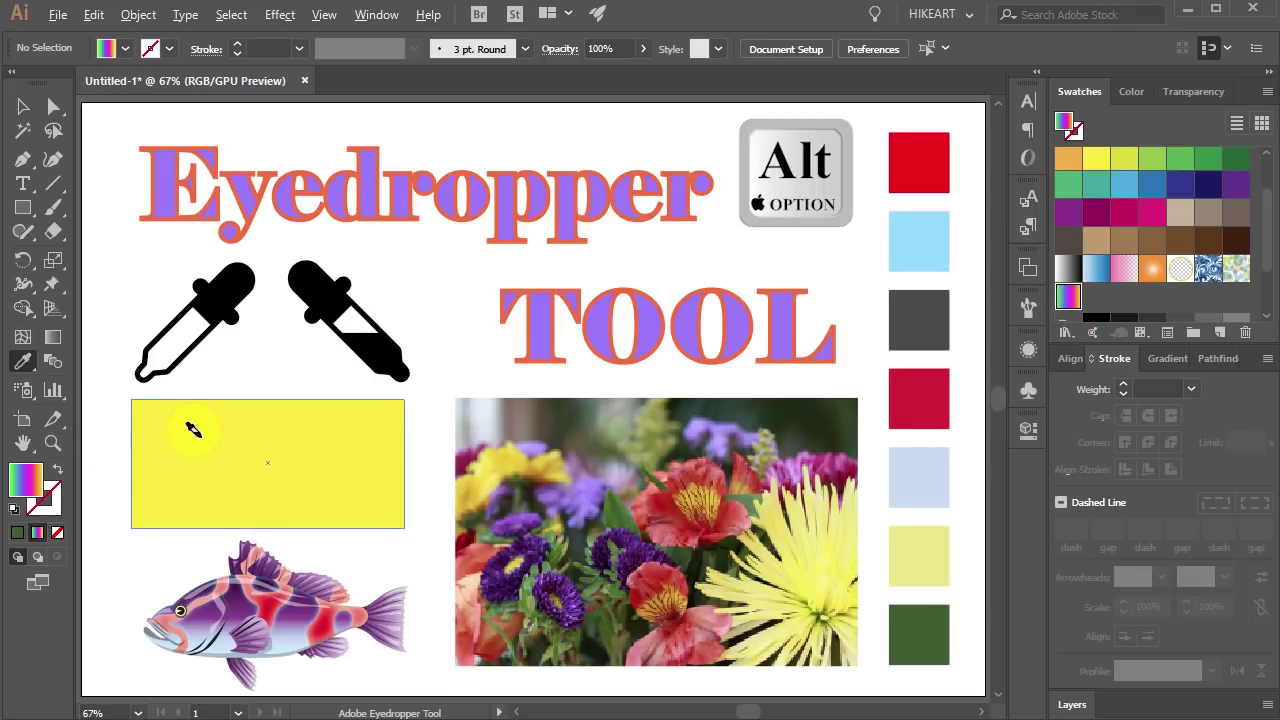
{"action": "left_click", "coordinate": [194, 427], "text": "alt"}
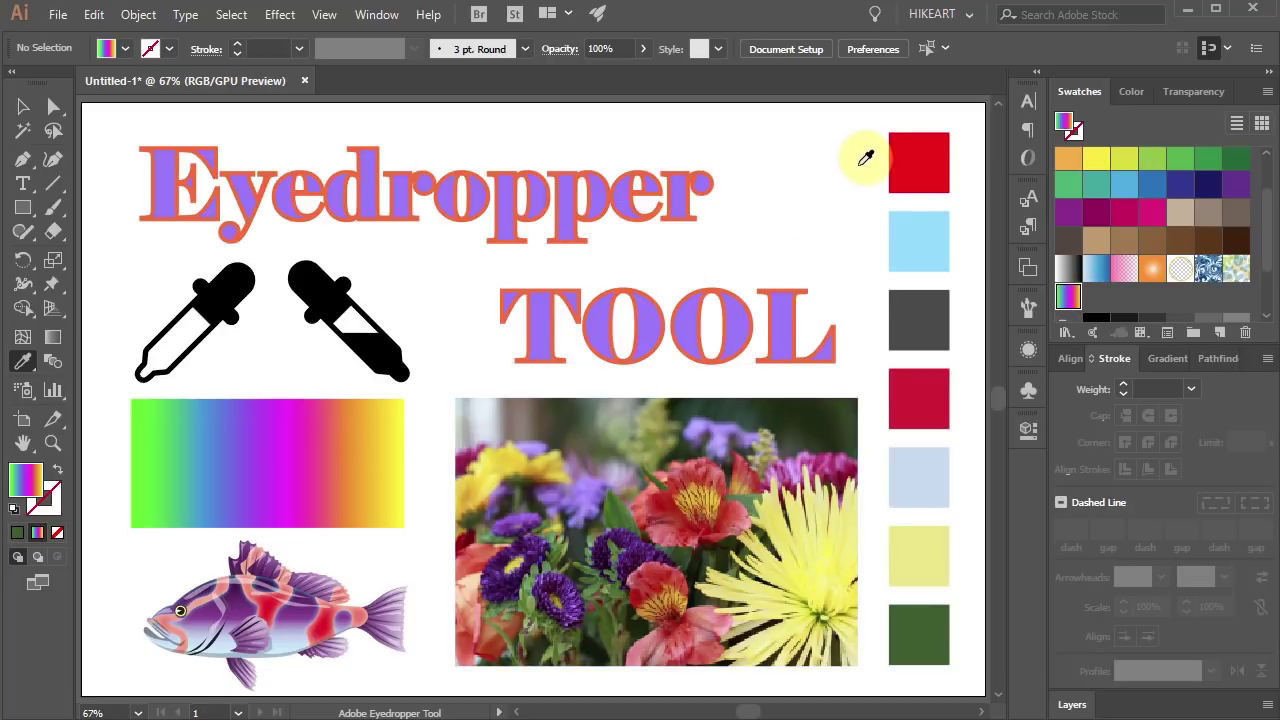
{"action": "key", "text": "alt"}
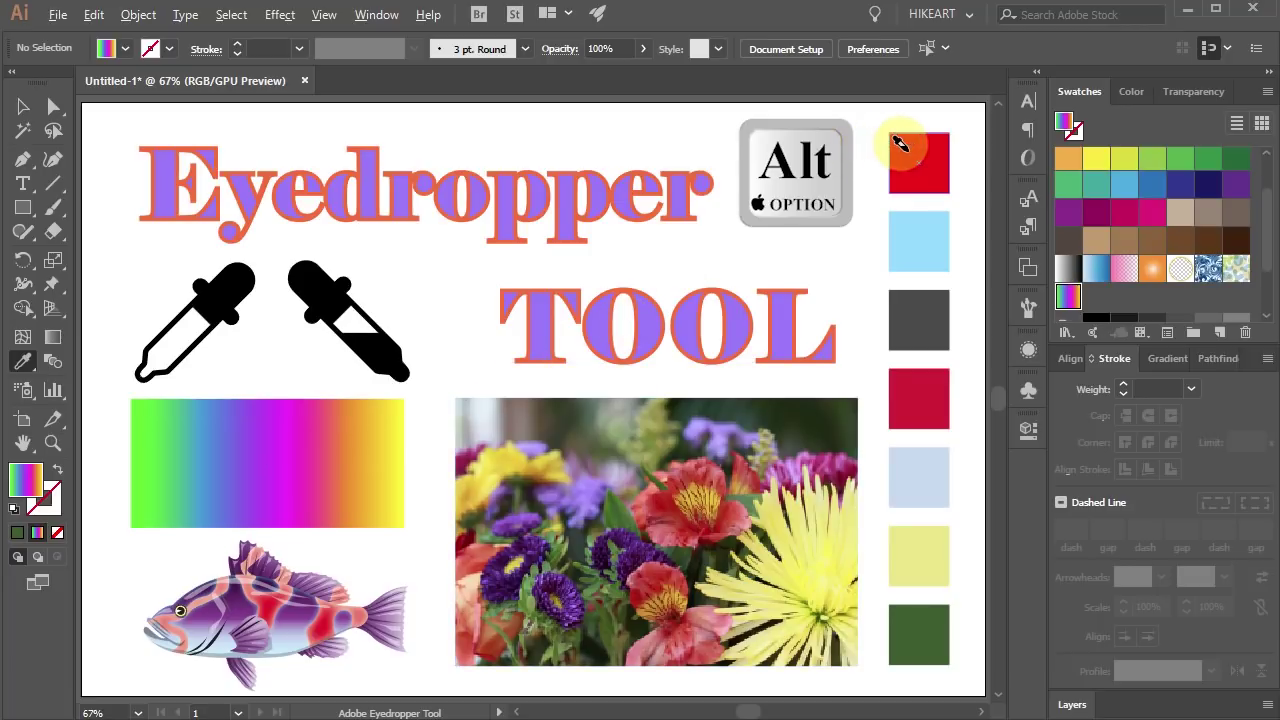
{"action": "left_click", "coordinate": [900, 144], "text": "alt"}
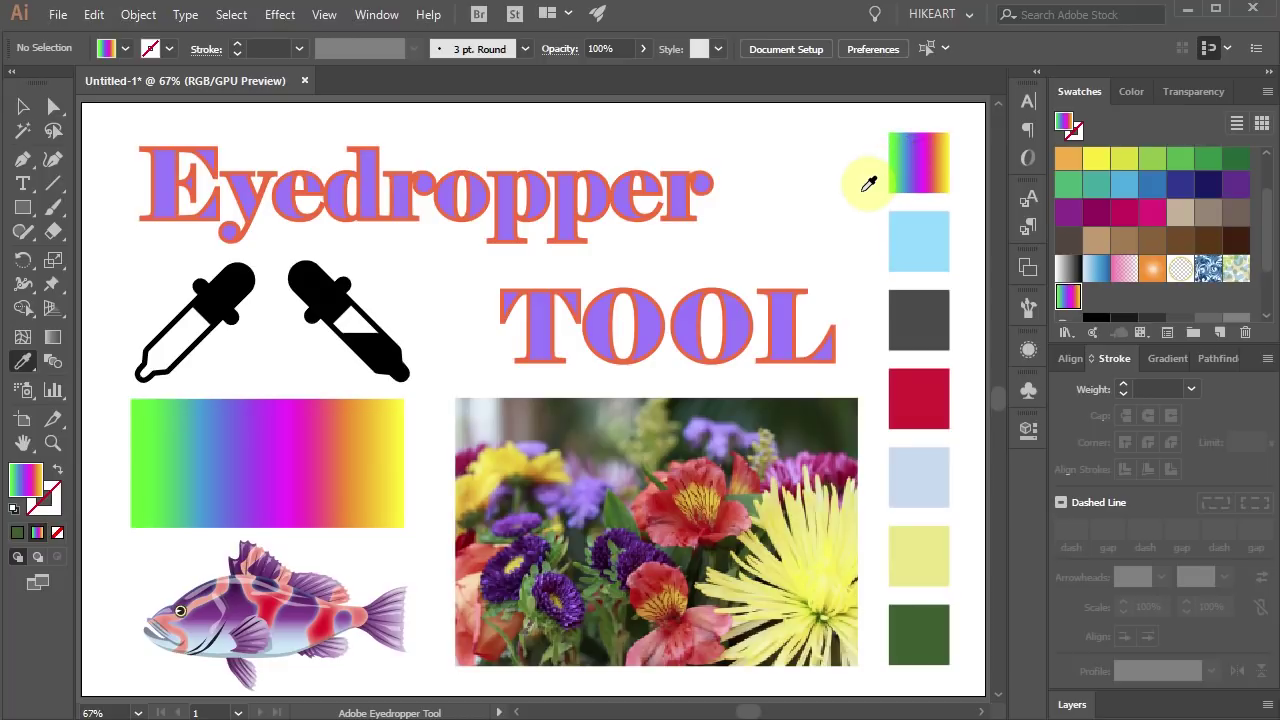